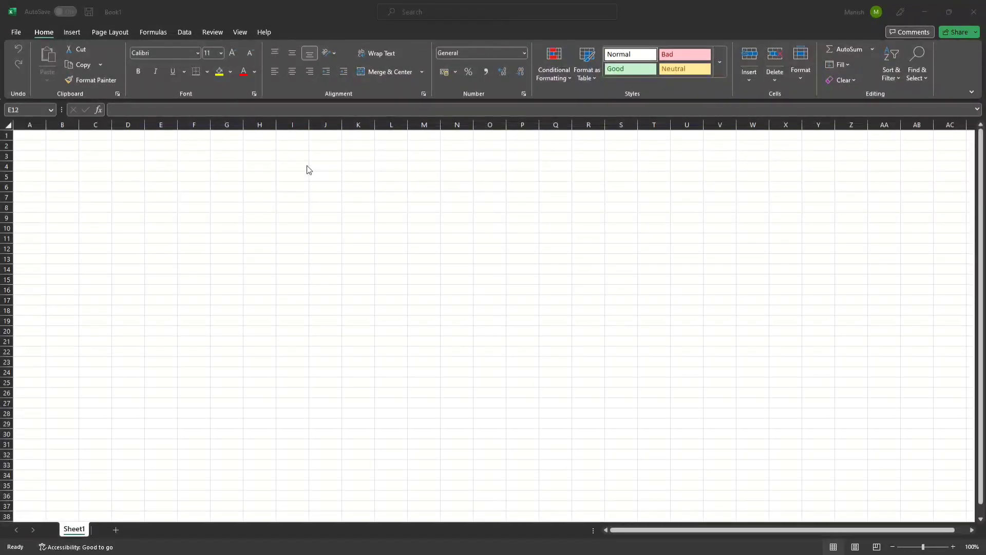
left_click(189, 198)
left_click(482, 261)
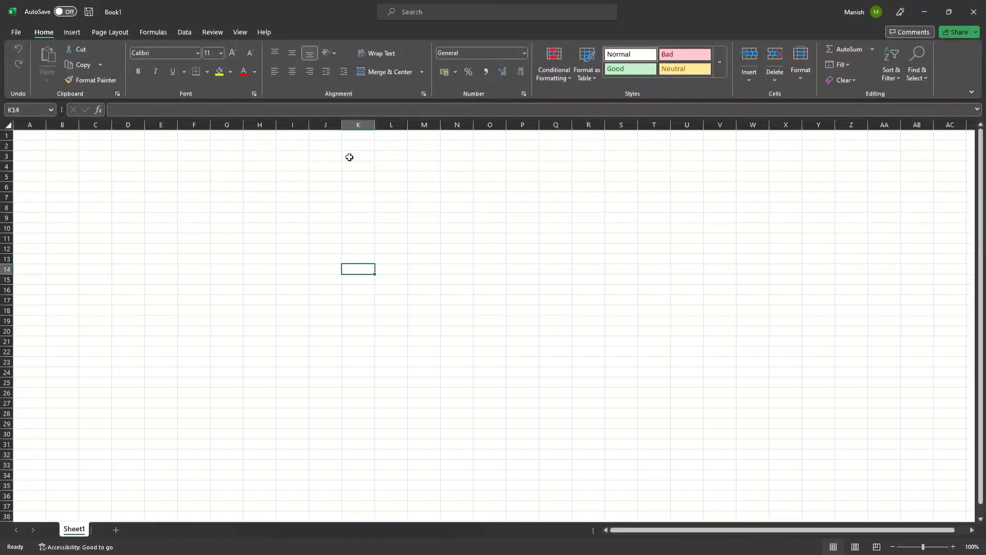
left_click(359, 124)
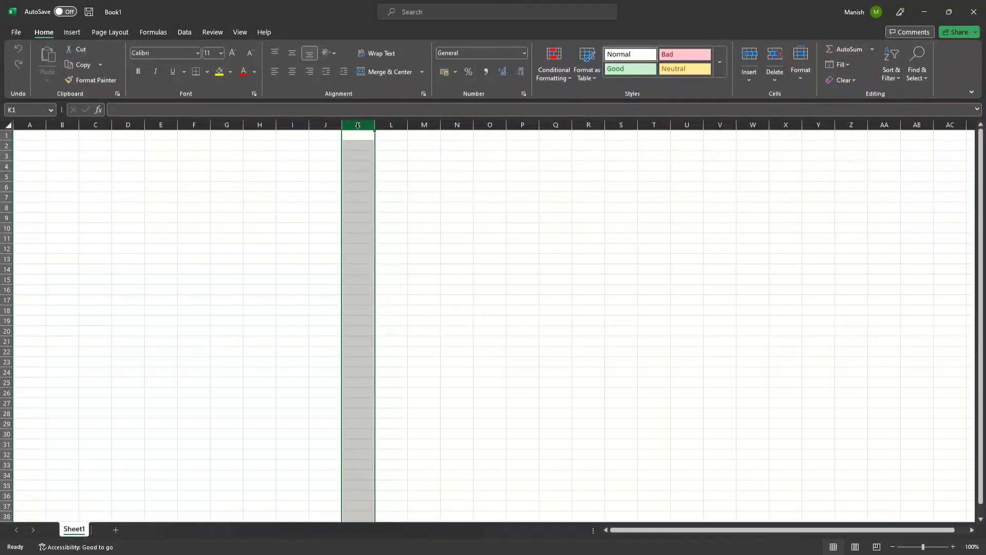
left_click(359, 269)
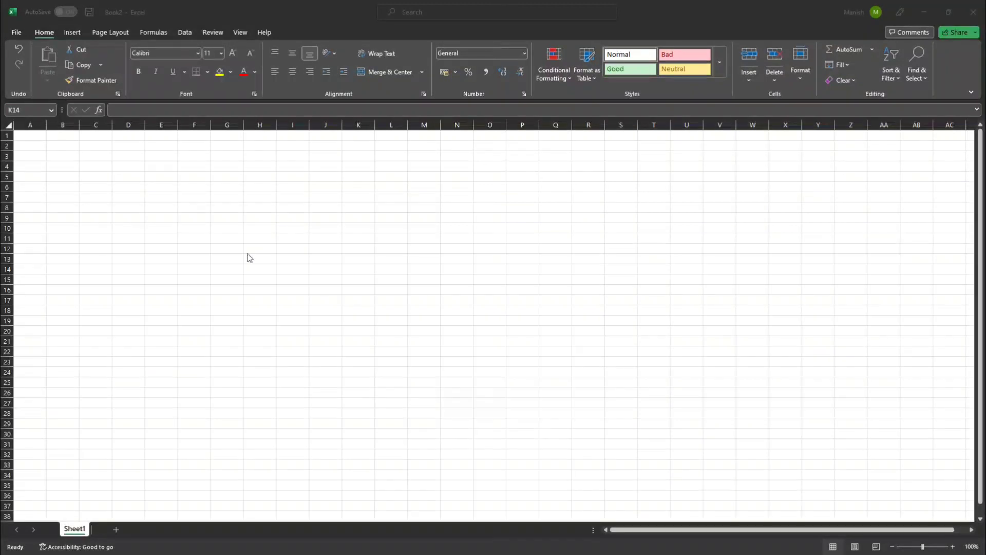
left_click(362, 267)
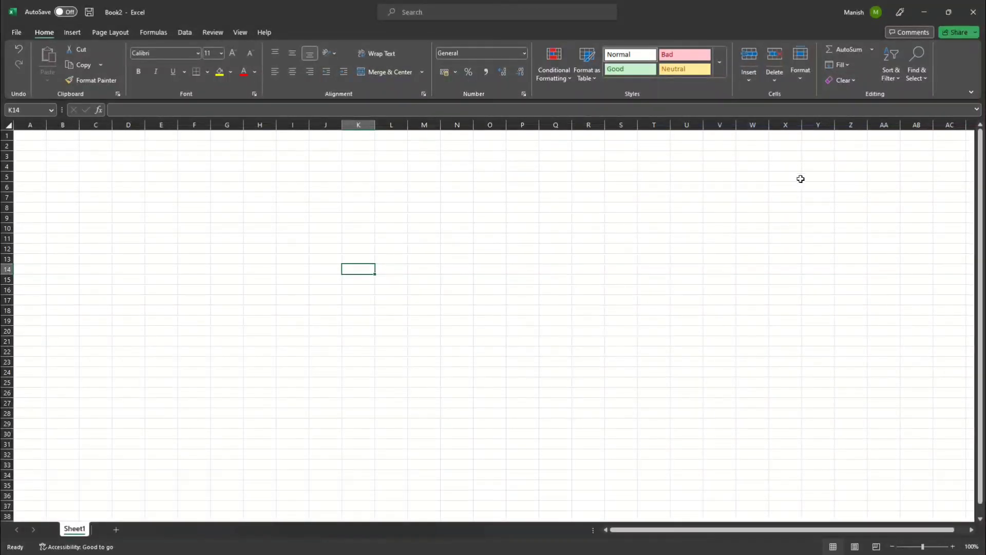
left_click(929, 11)
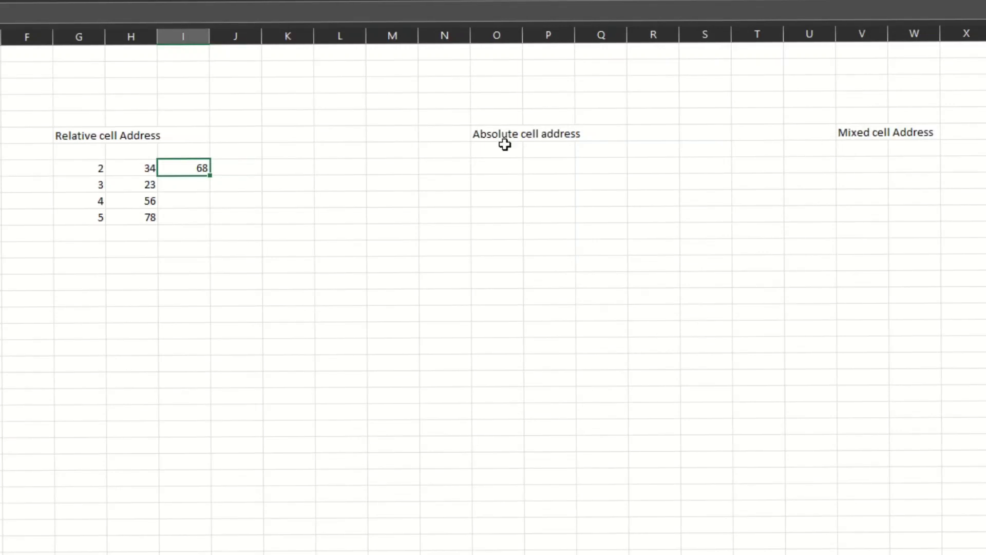
Step: Enter the formula =G8*H8 in cell I8 to multiply the first pair of values
double_click(176, 168)
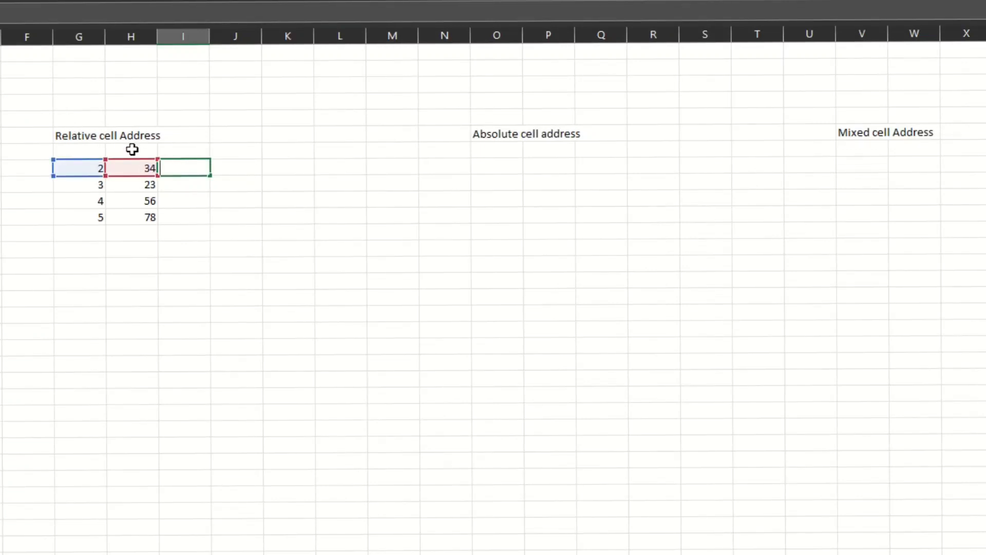
left_click(172, 144)
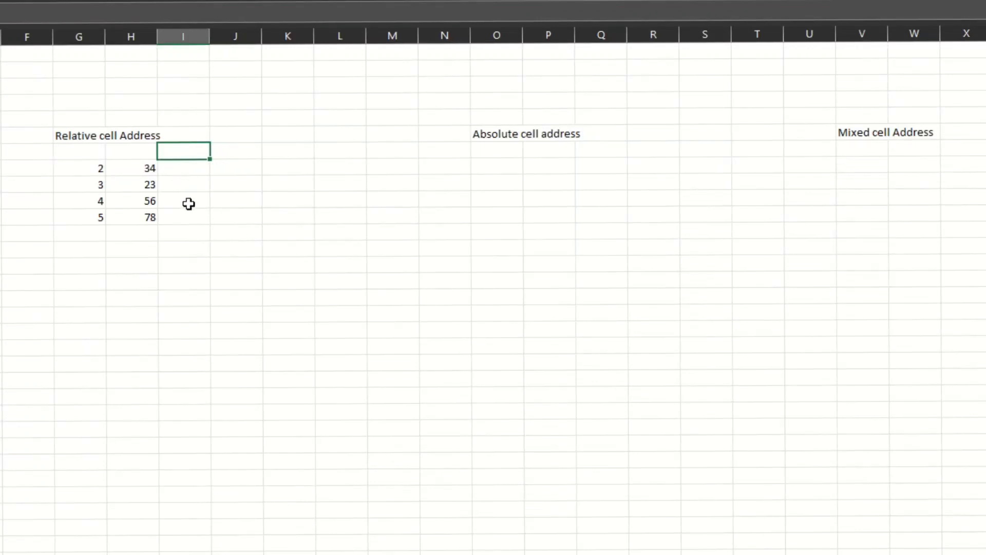
left_click(182, 165)
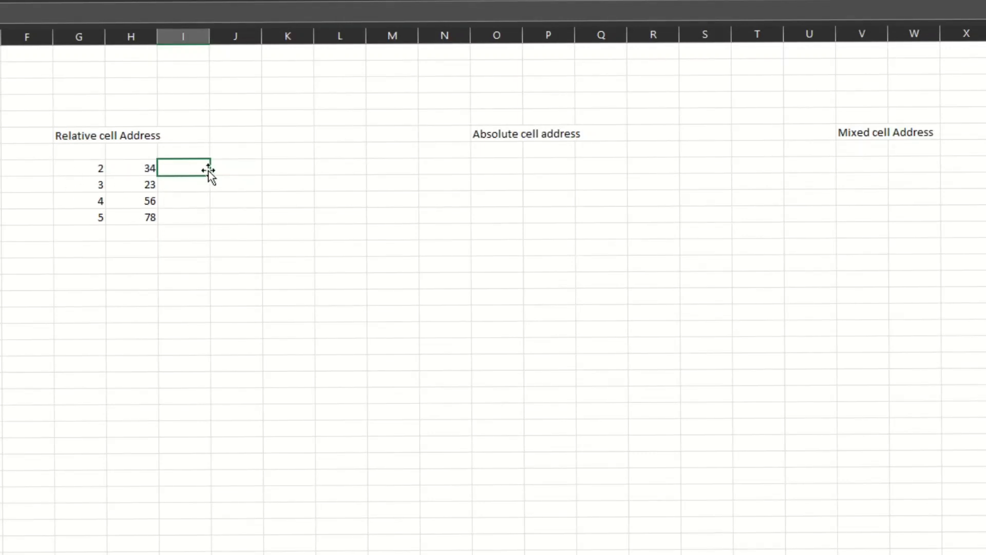
type("=")
left_click(82, 167)
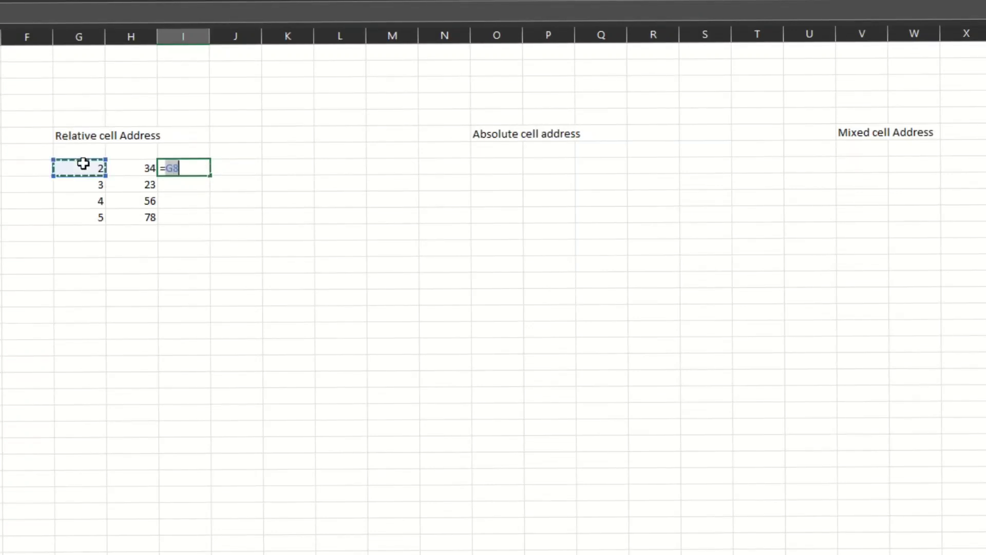
type("*")
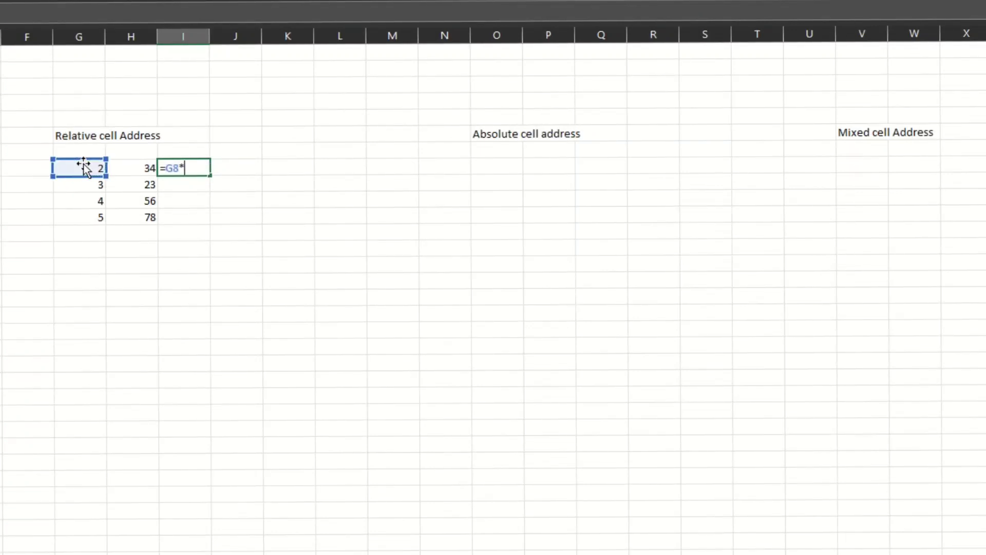
left_click(139, 167)
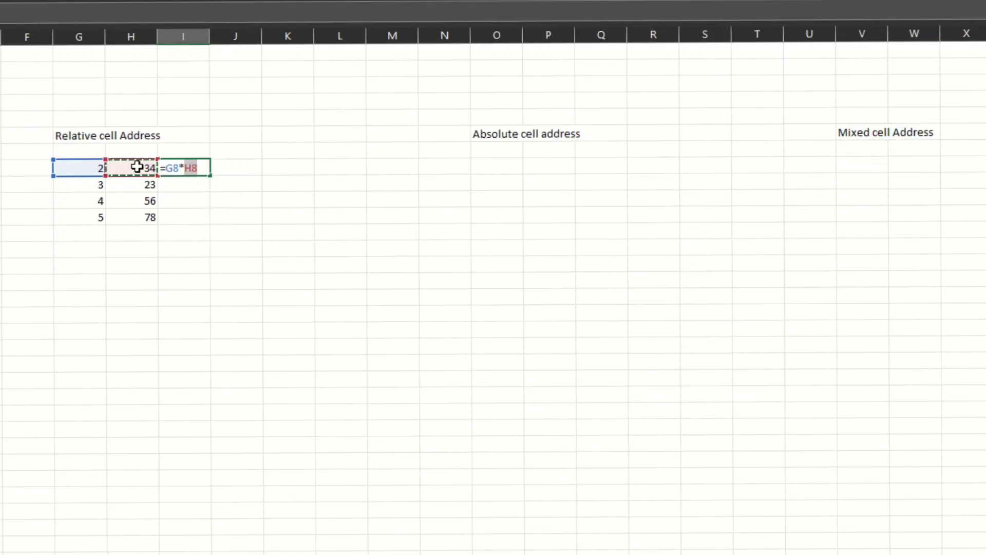
key("Return")
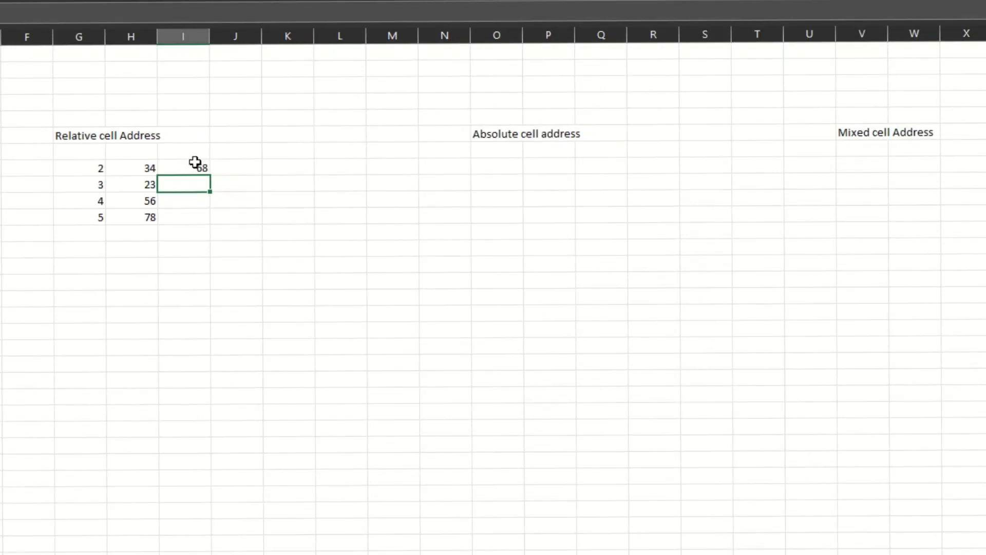
Step: Copy the formula from I8 into I9
left_click_drag(187, 174, 205, 161)
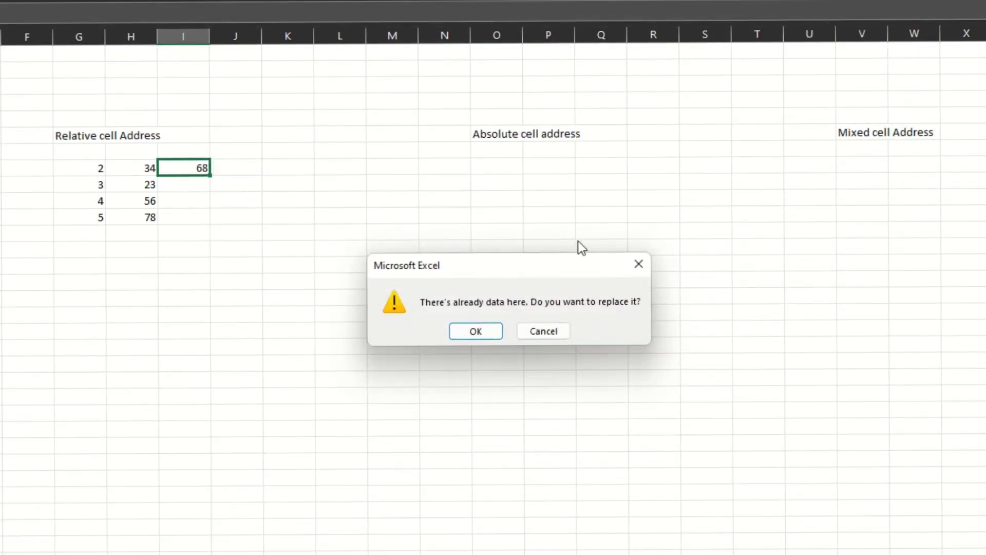
left_click(636, 263)
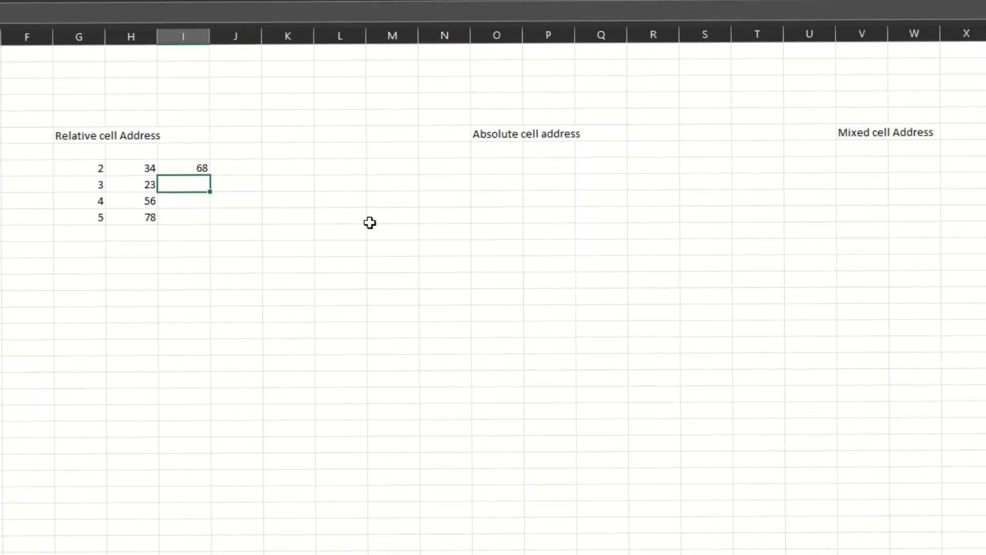
key("Up")
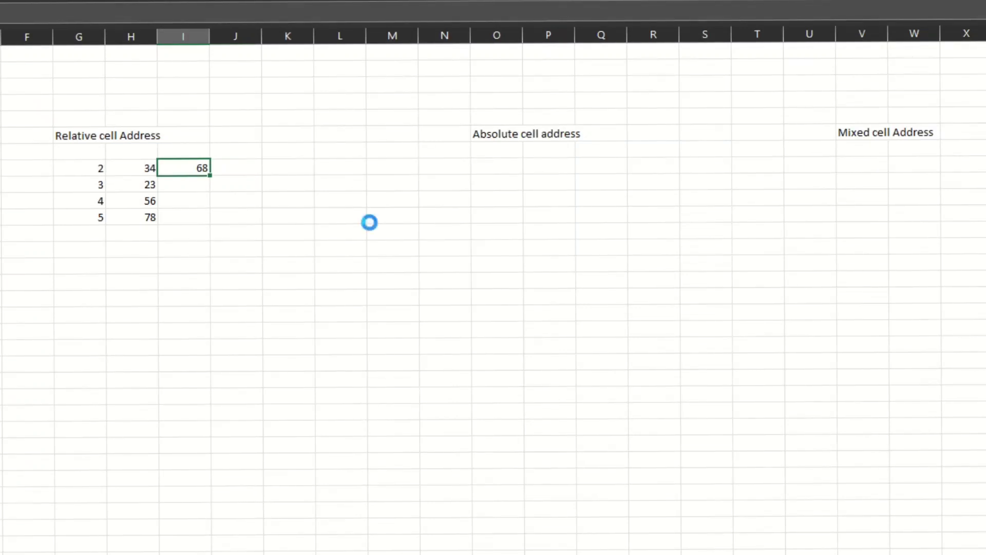
key("ctrl+c")
key("Down")
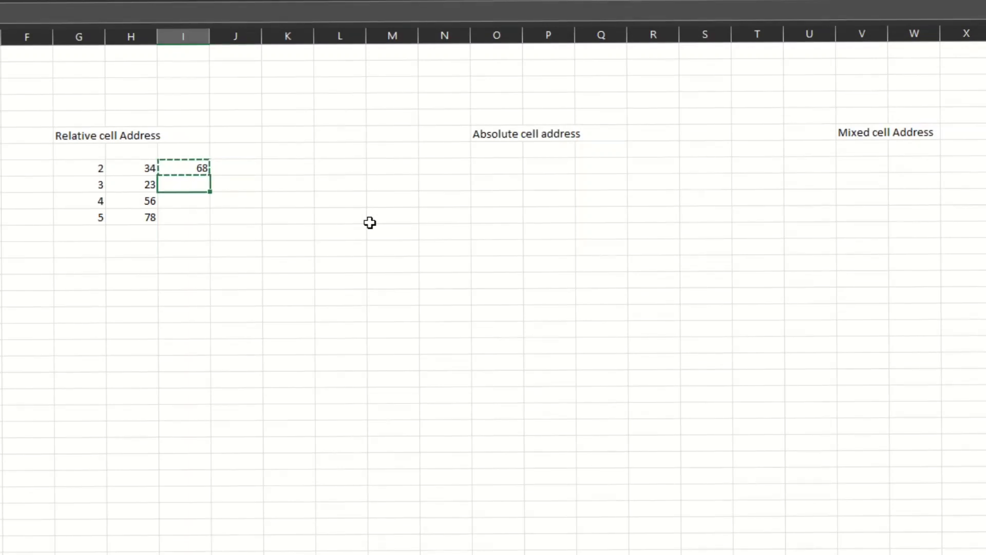
key("ctrl+v")
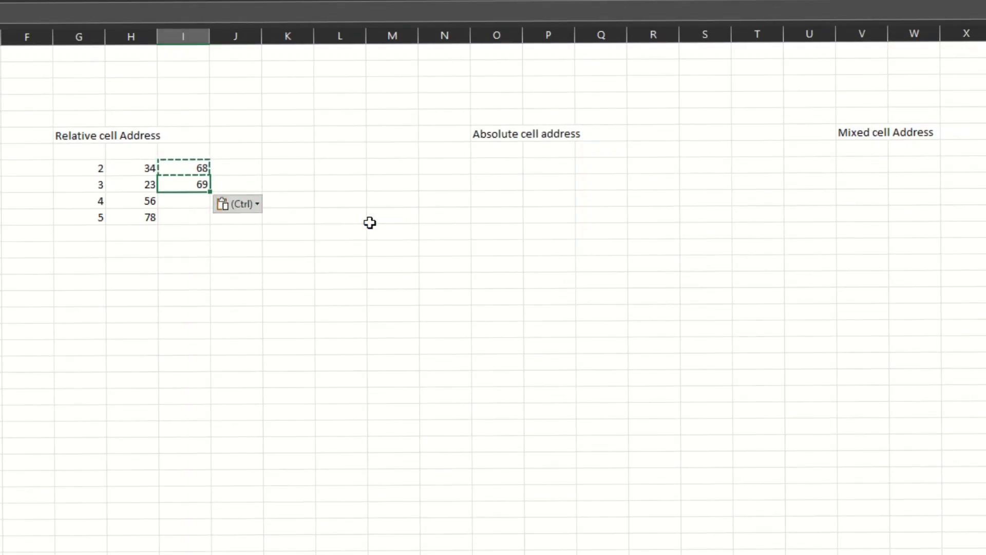
Step: Clear the pasted formula from cell I9
key("Down")
key("Up")
key("F2")
key("BackSpace")
key("BackSpace")
key("BackSpace")
key("BackSpace")
key("BackSpace")
key("BackSpace")
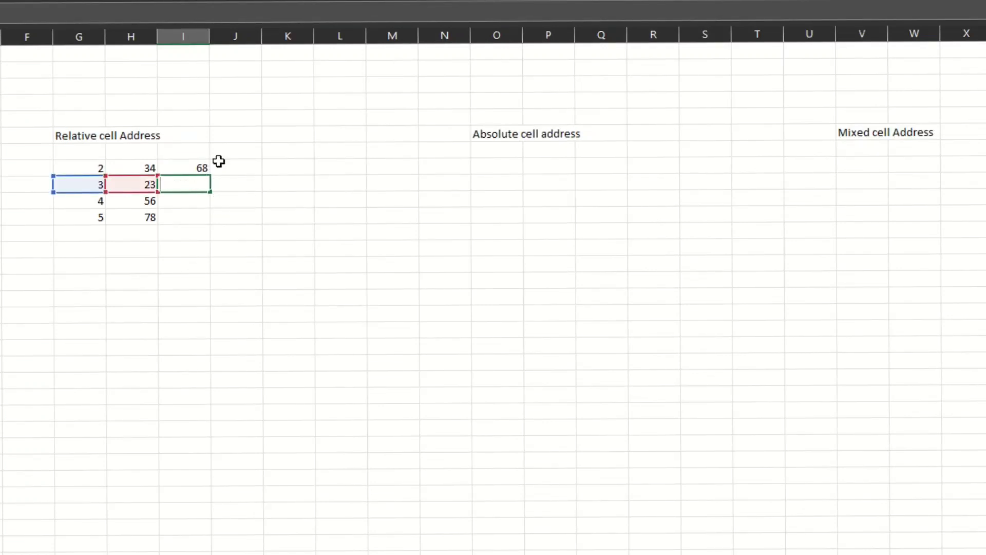
Step: Fill the I8 formula down through I11
left_click(189, 165)
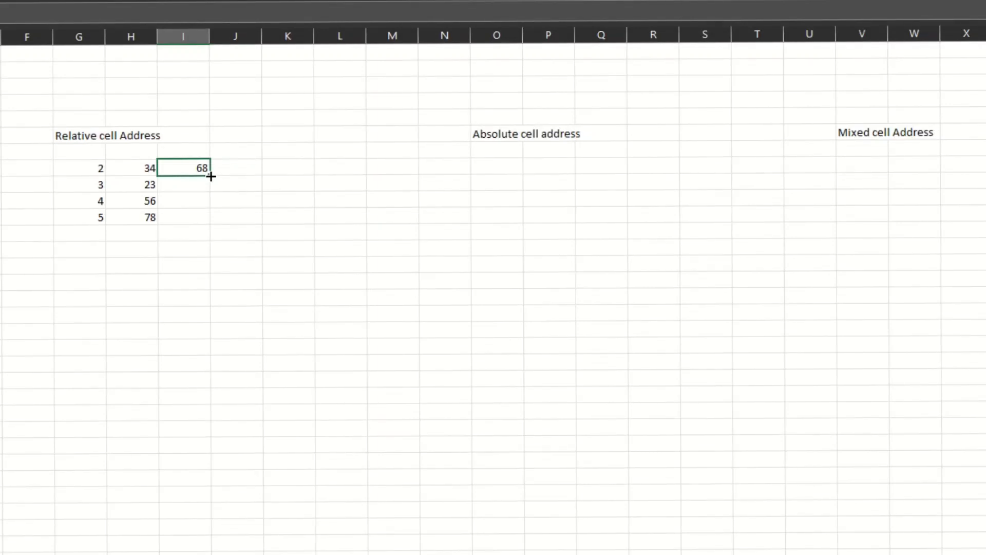
left_click_drag(211, 177, 207, 223)
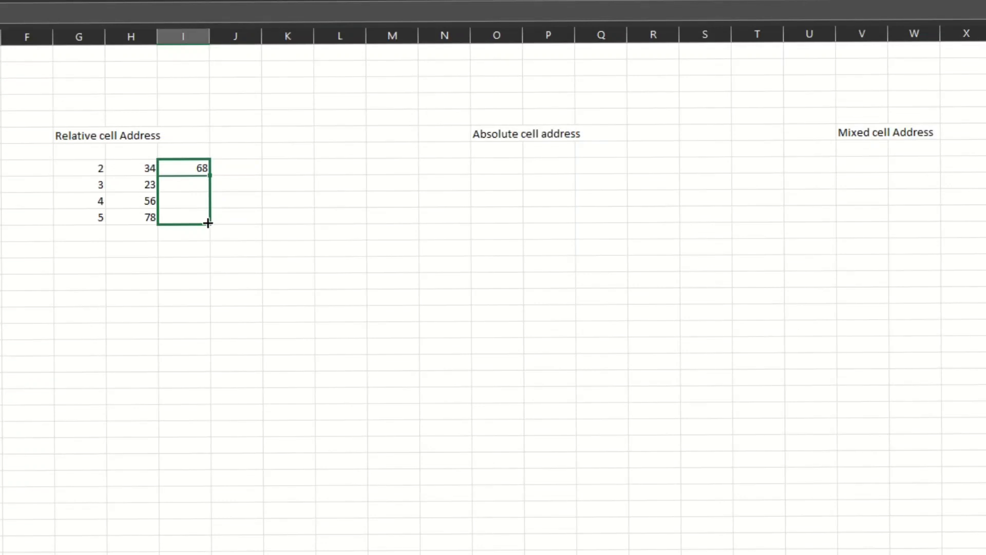
left_click_drag(207, 223, 208, 223)
left_click(238, 155)
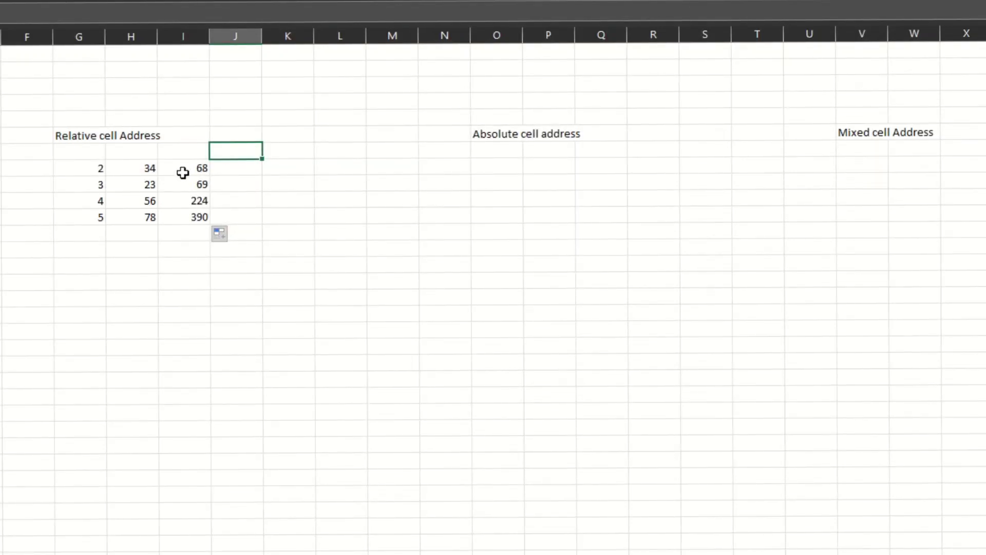
Step: Step through the filled cells I8 to I11 to inspect their formulas
left_click(179, 180)
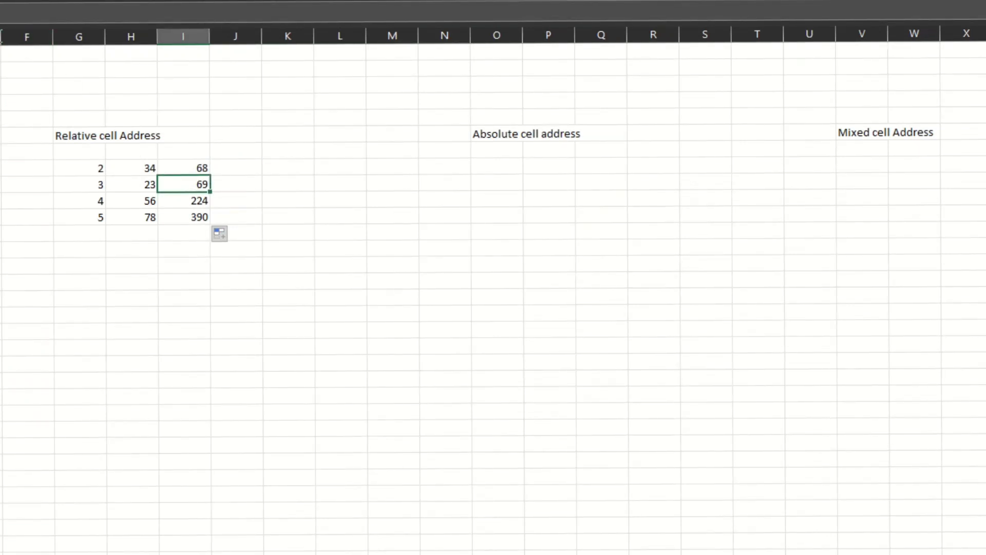
left_click(188, 166)
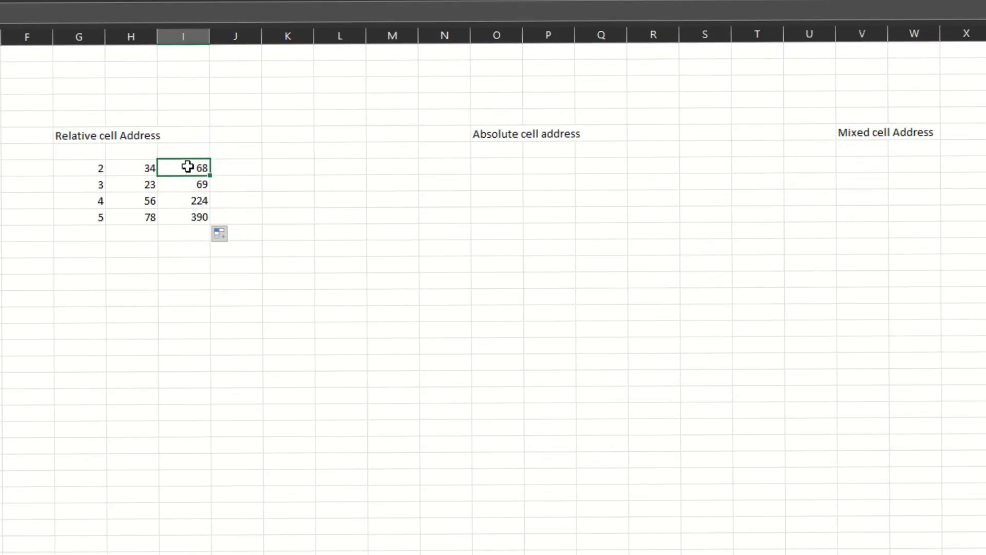
key("Down")
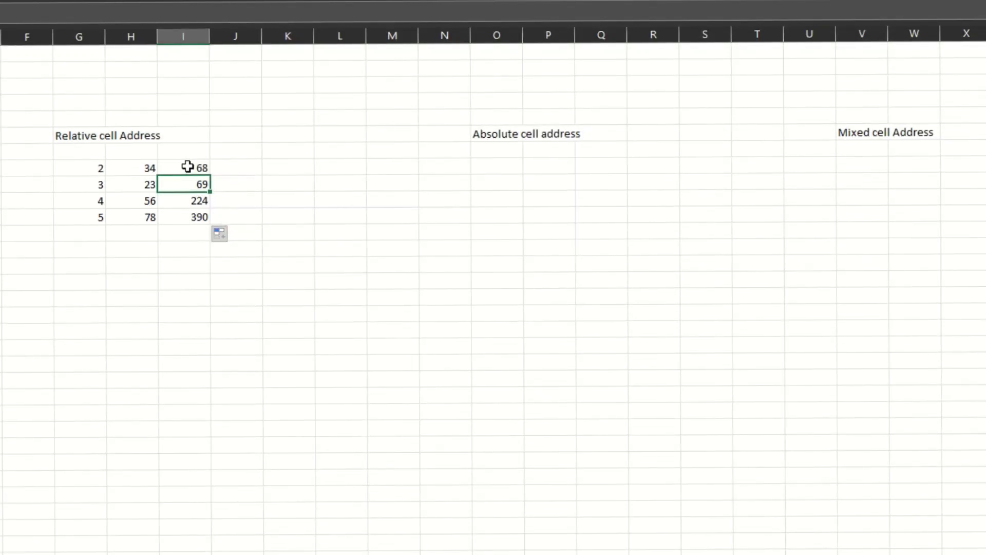
key("Down")
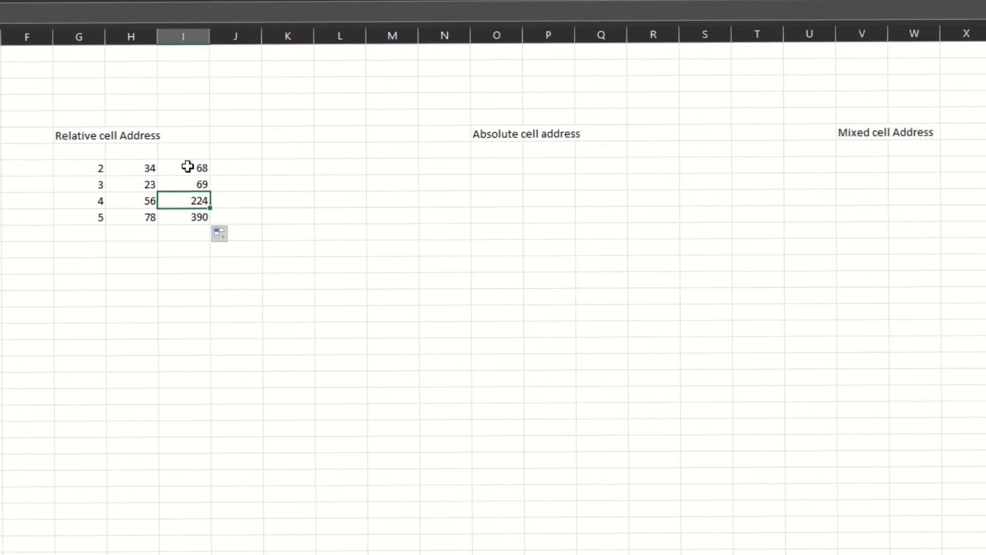
key("Down")
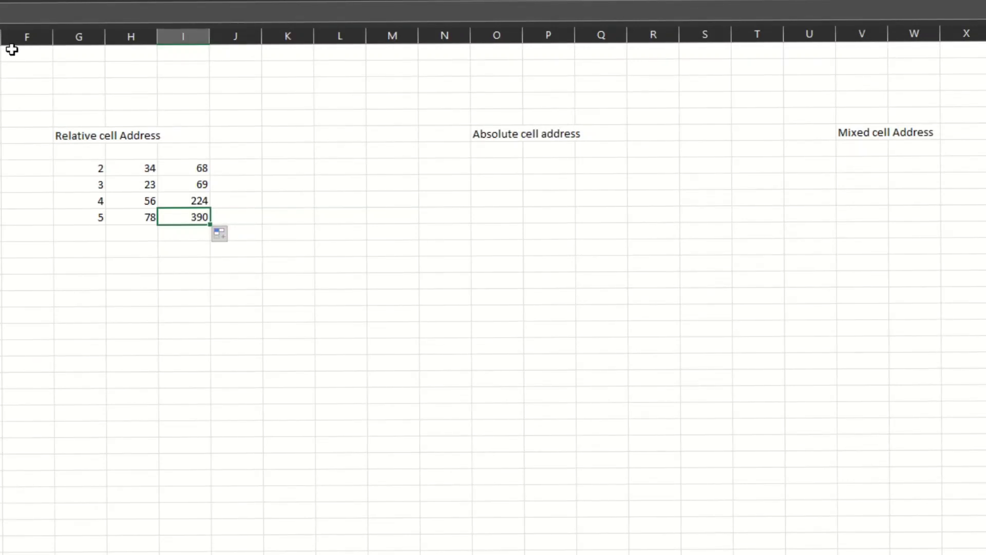
key("Up")
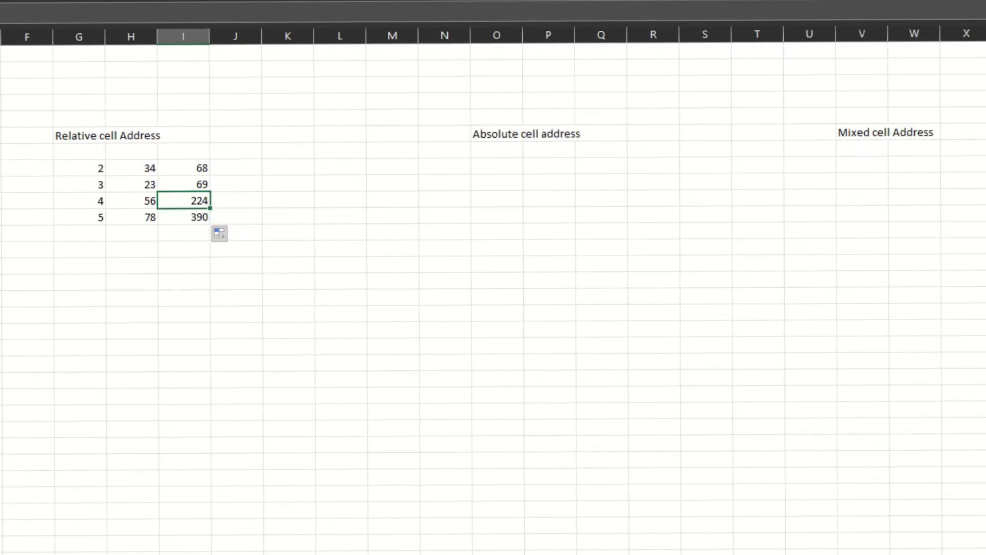
key("Up")
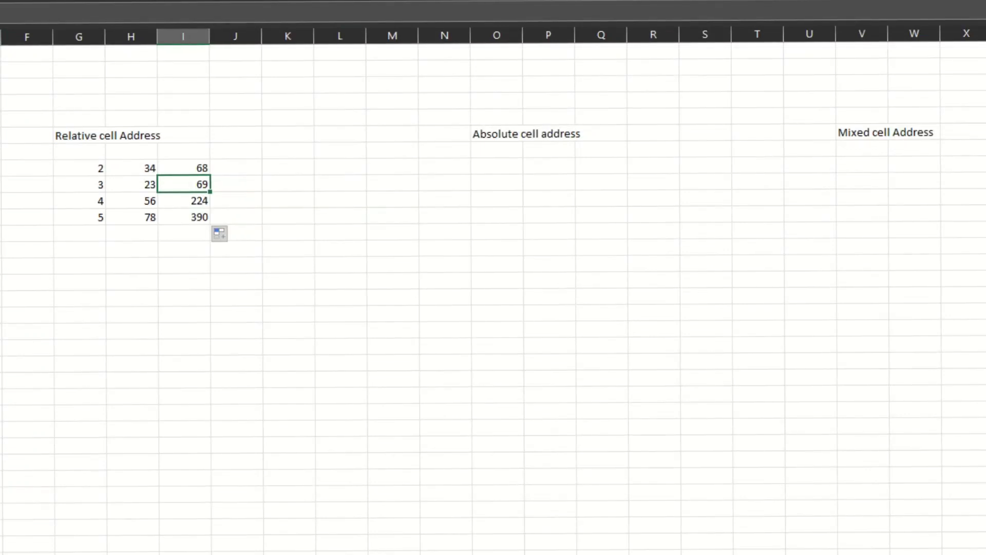
key("Up")
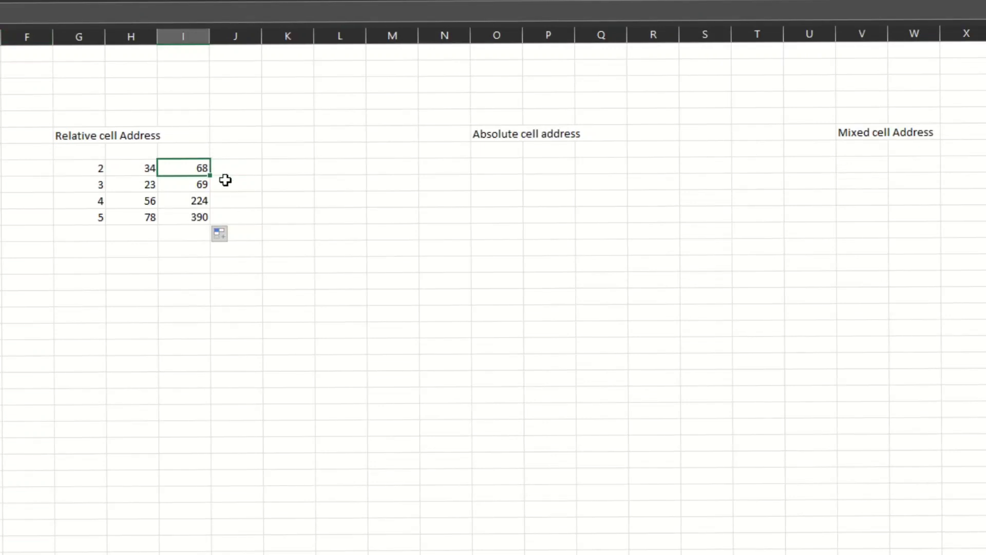
left_click(186, 194)
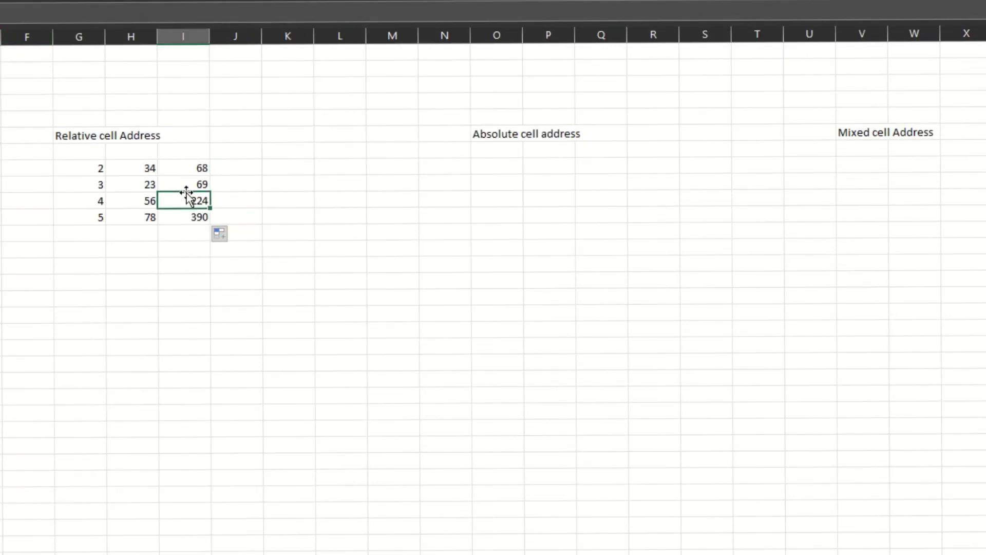
left_click(185, 165)
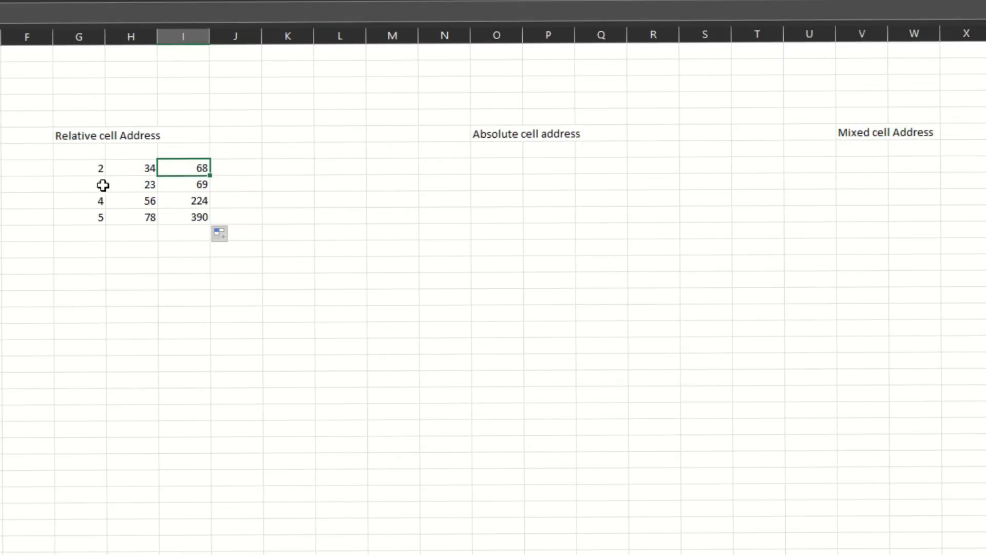
Step: Copy the values in G8:H11 to N8:O11 under the Absolute cell address heading
left_click_drag(86, 167, 143, 215)
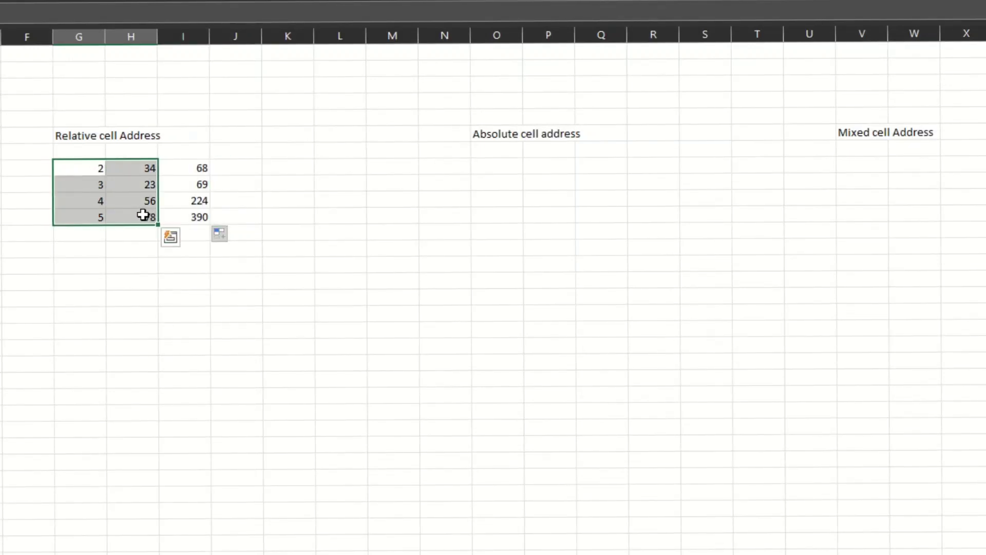
key("ctrl+c")
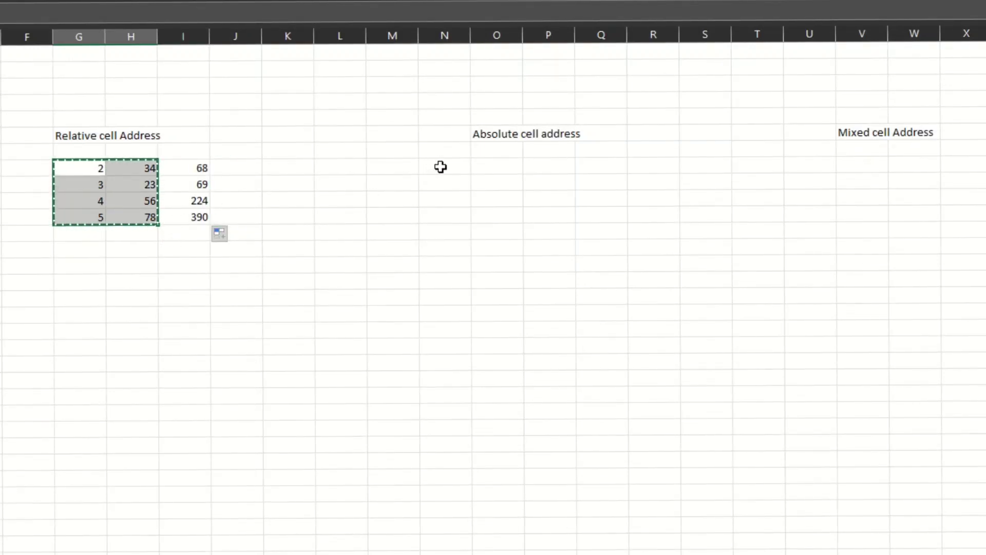
left_click(440, 166)
key("ctrl+v")
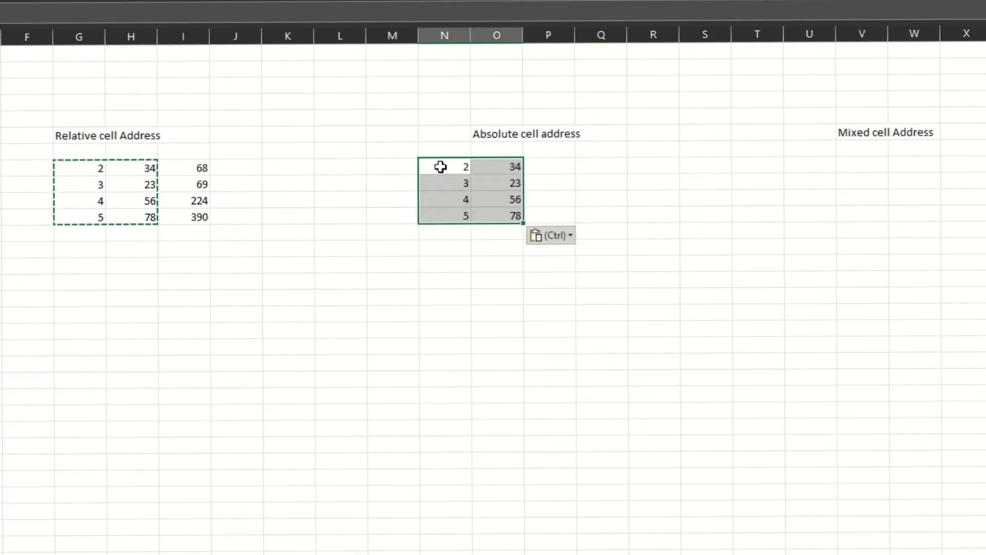
Step: Enter the formula =$N$8*$O$8 in cell P8 under the Absolute cell address heading
left_click(545, 160)
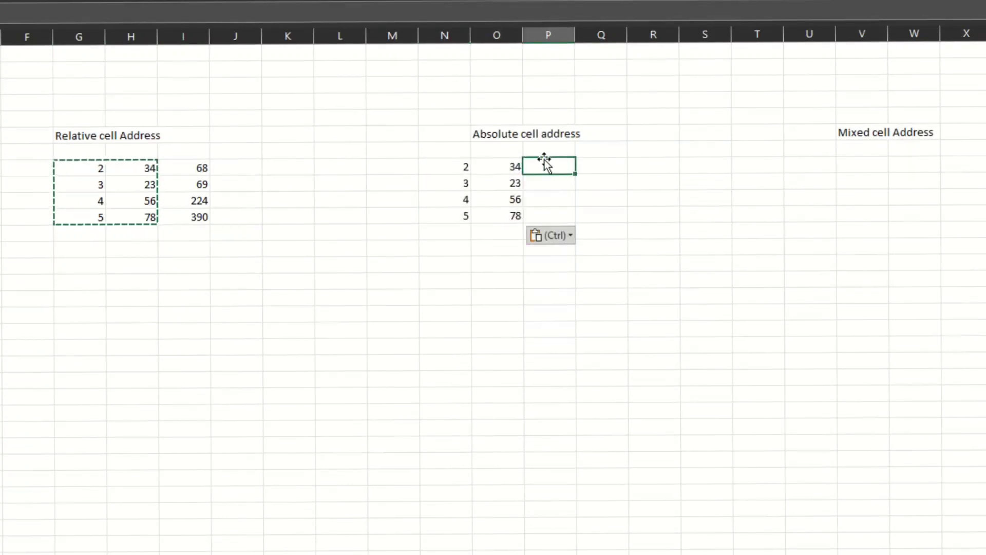
type("=")
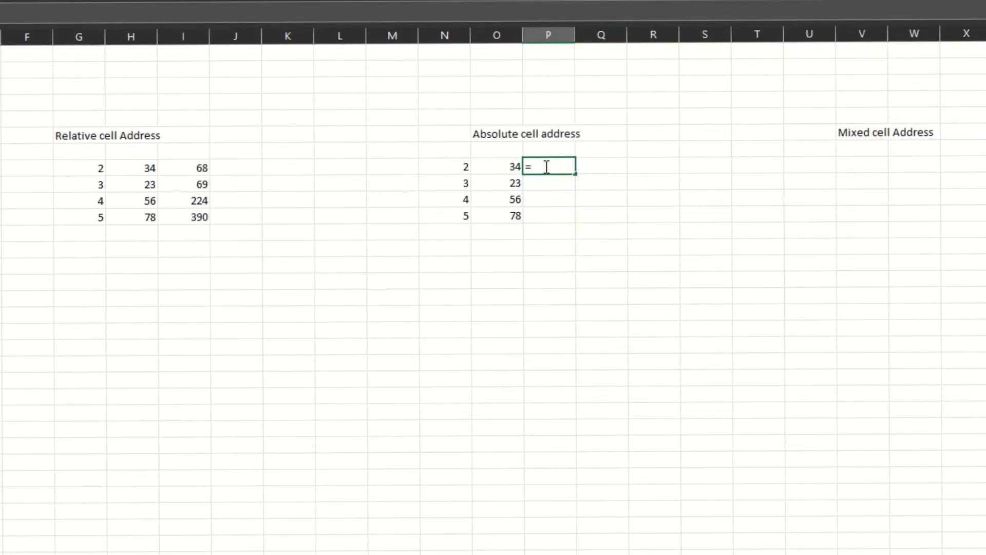
type("$")
key("Return")
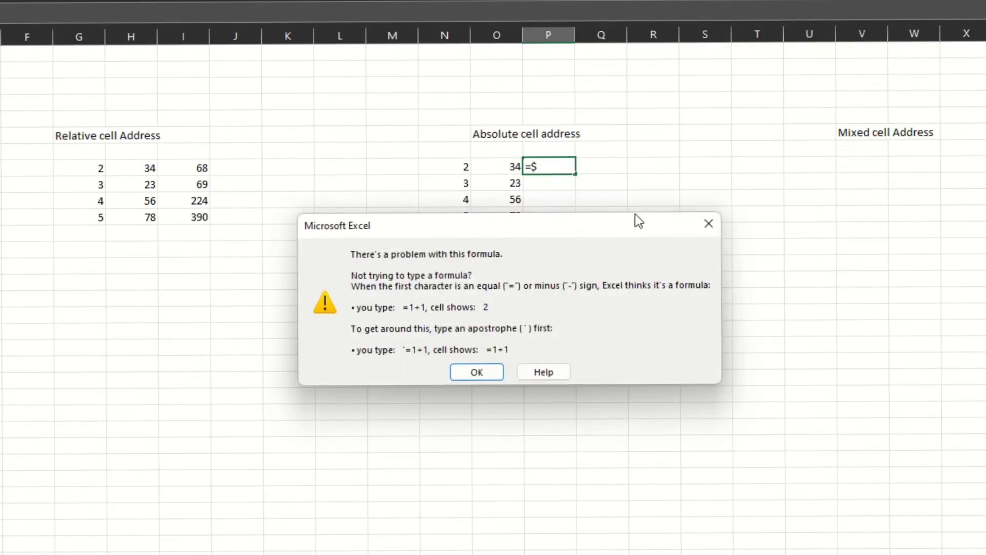
left_click(716, 226)
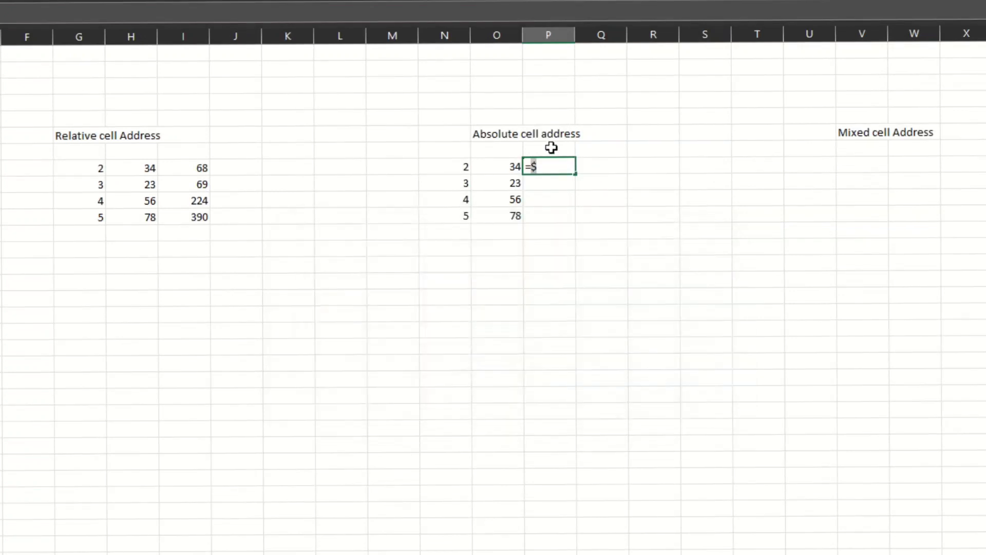
key("BackSpace")
left_click(463, 168)
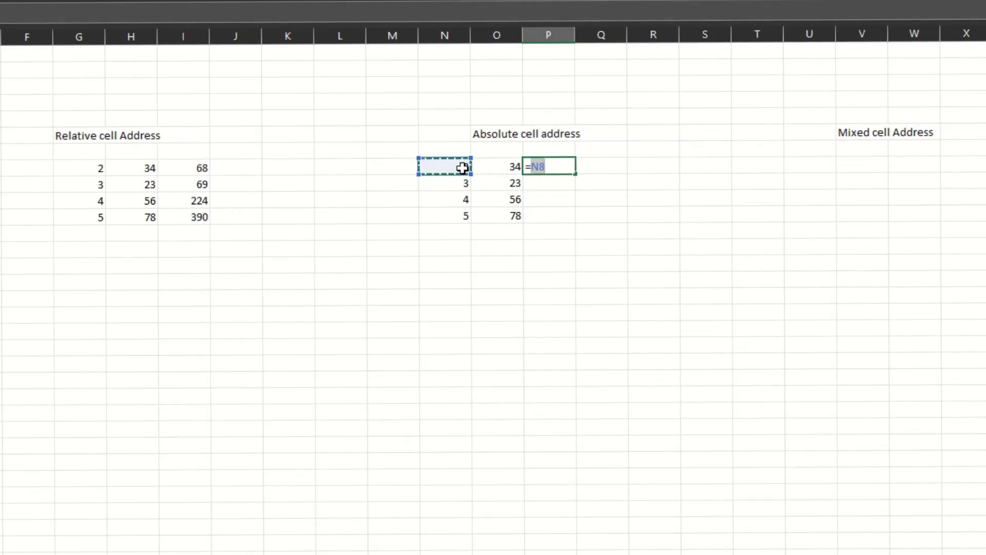
type("*")
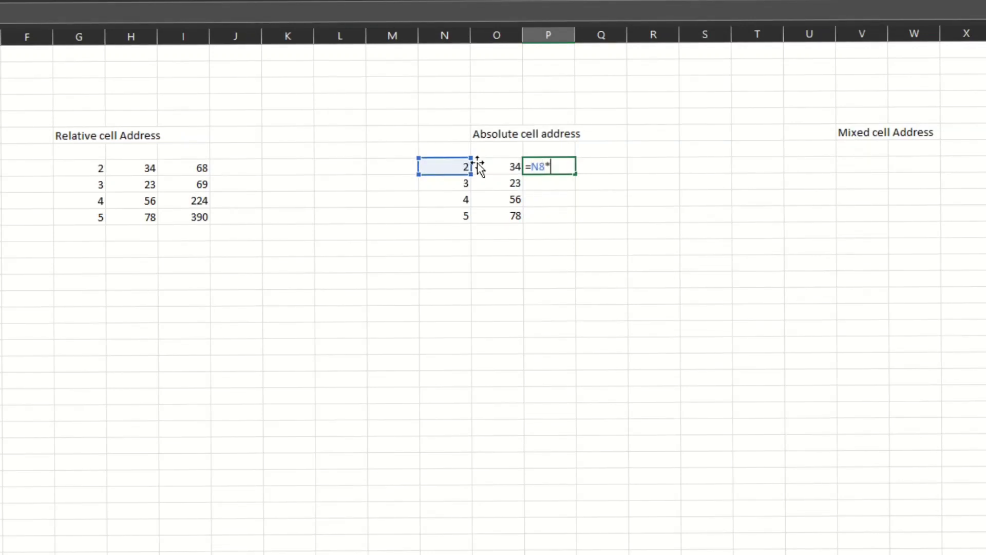
left_click(506, 164)
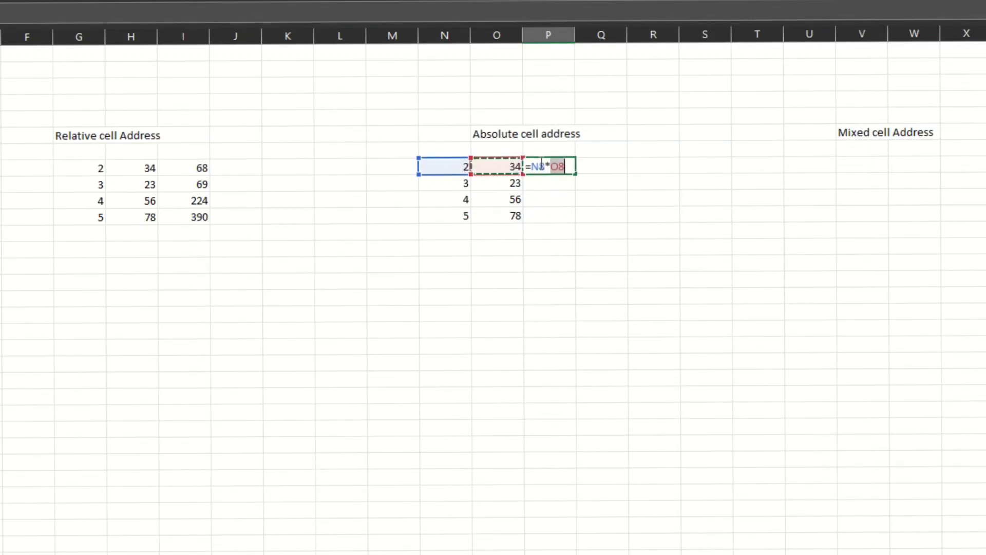
left_click(539, 167)
key("Left")
type("$N$8*$O$")
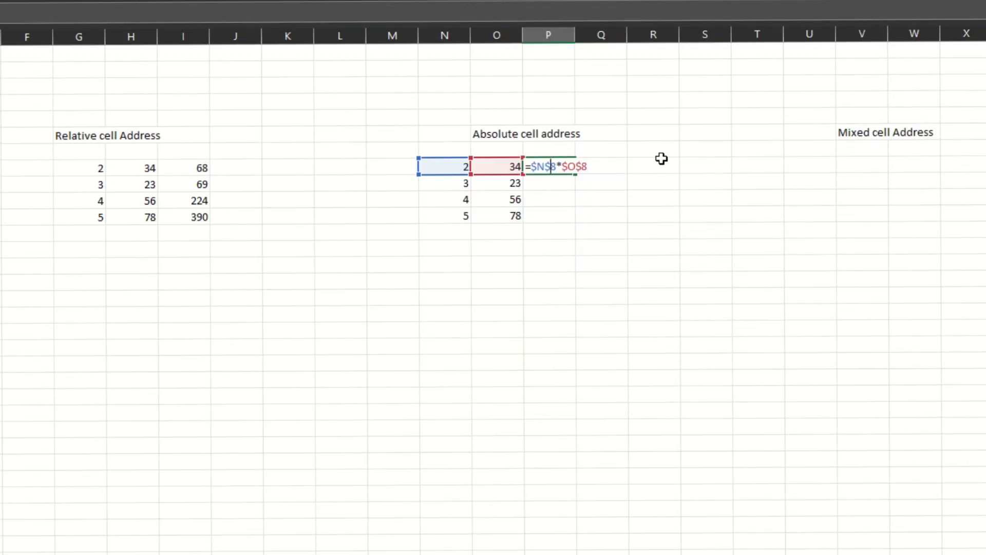
key("Return")
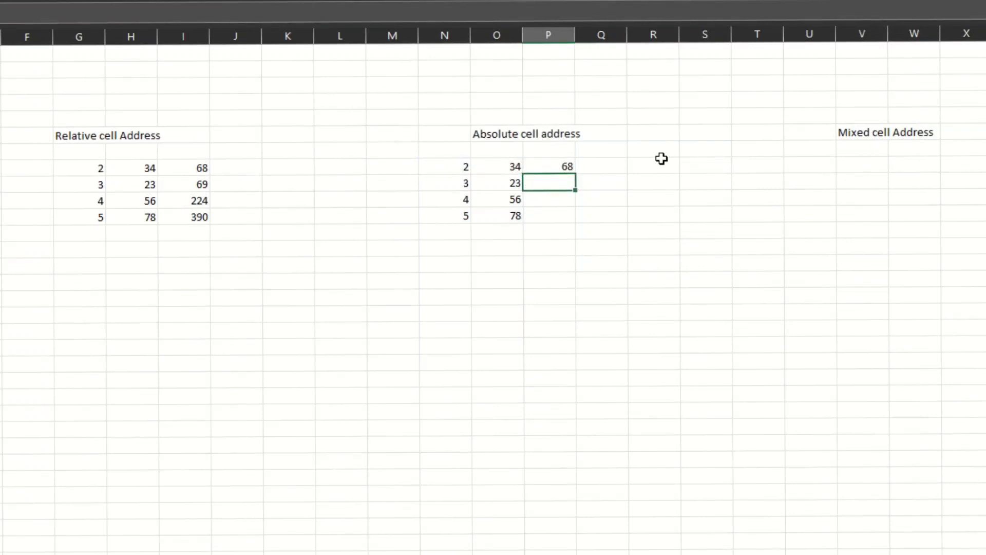
Step: Fill the P8 formula down through P11
left_click(552, 166)
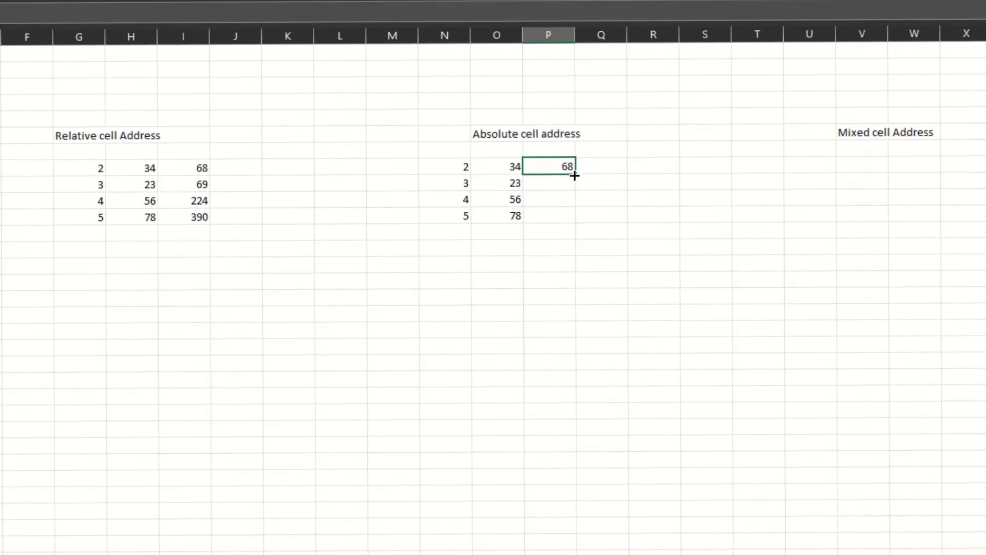
left_click_drag(575, 176, 574, 218)
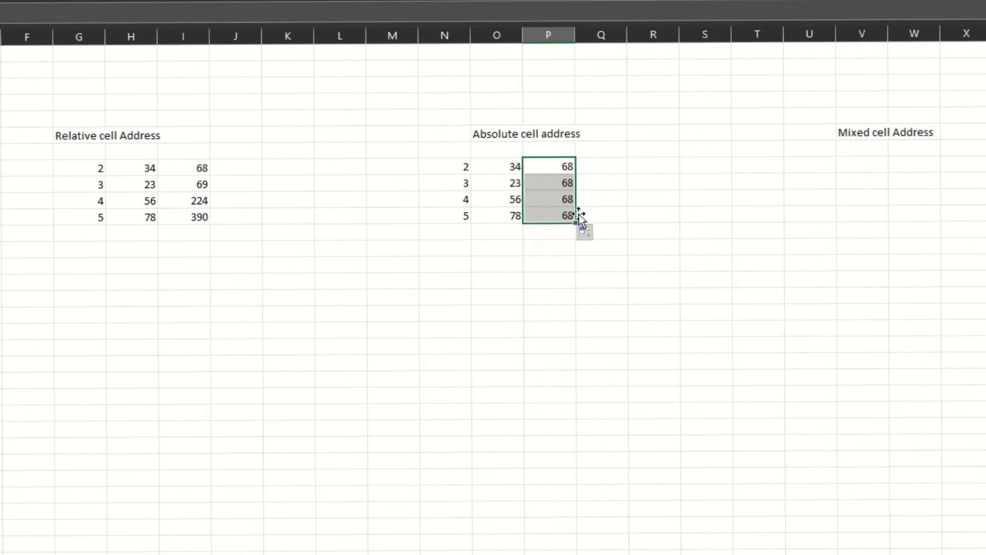
left_click(599, 177)
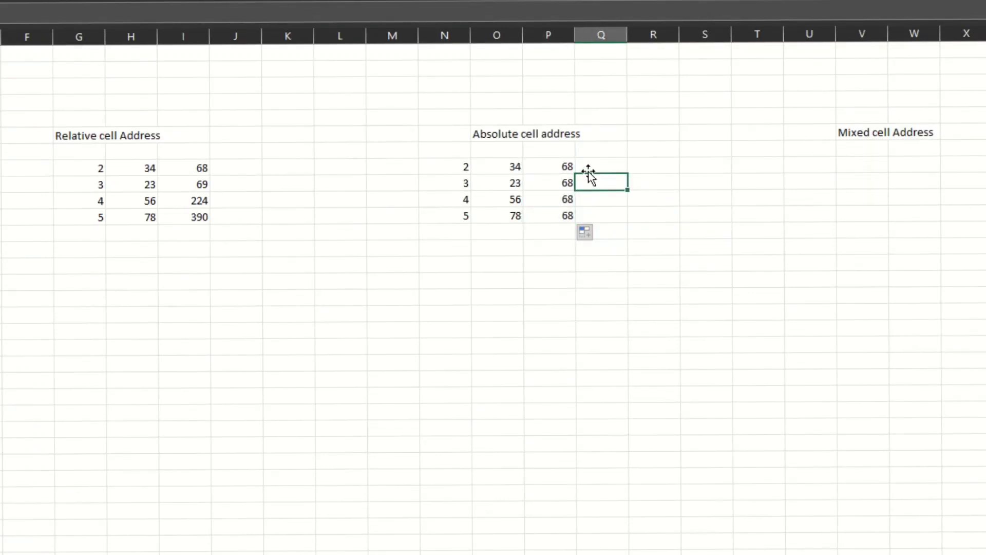
Step: Step through the filled cells P8 to P11 to inspect their formulas
left_click(562, 165)
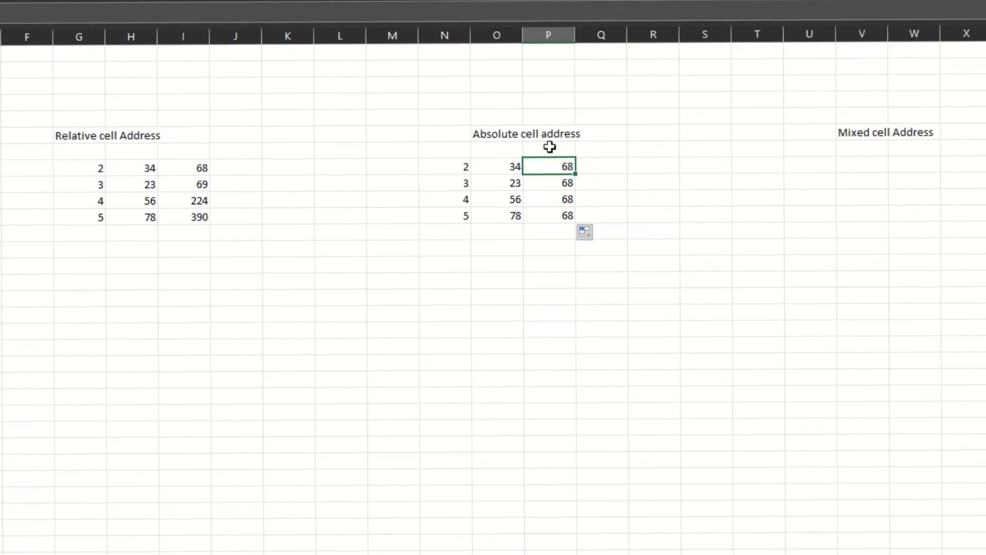
left_click(557, 178)
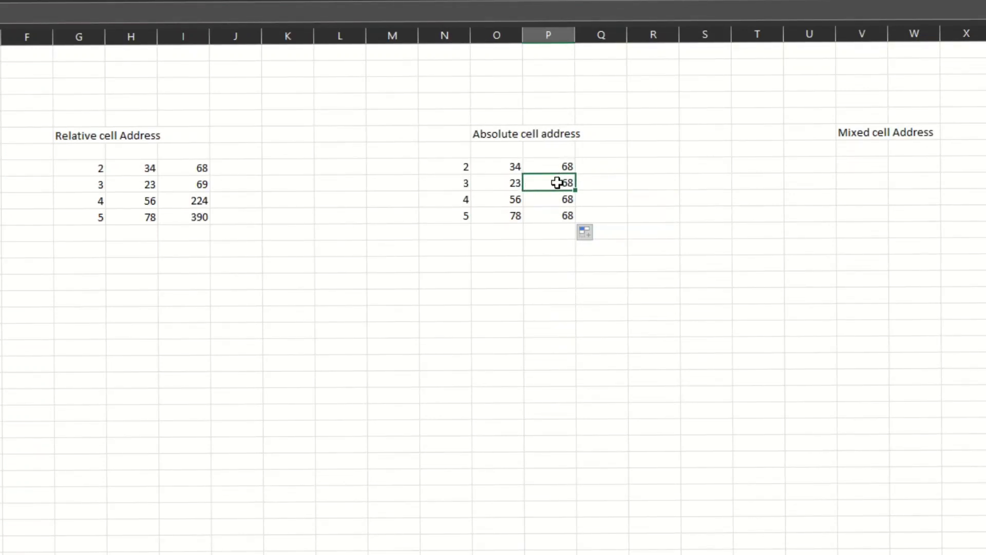
left_click(564, 209)
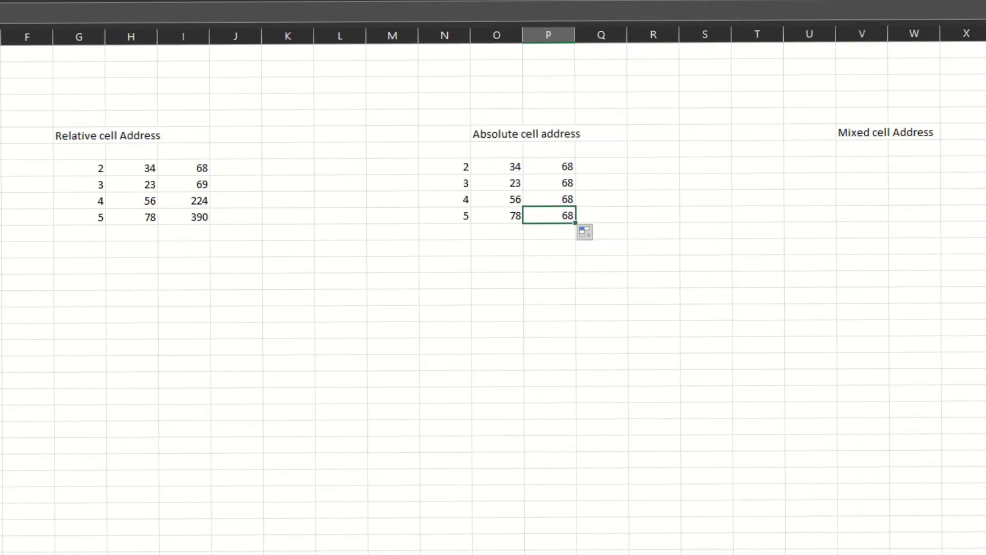
key("Up")
key("Up")
key("Up")
key("Up")
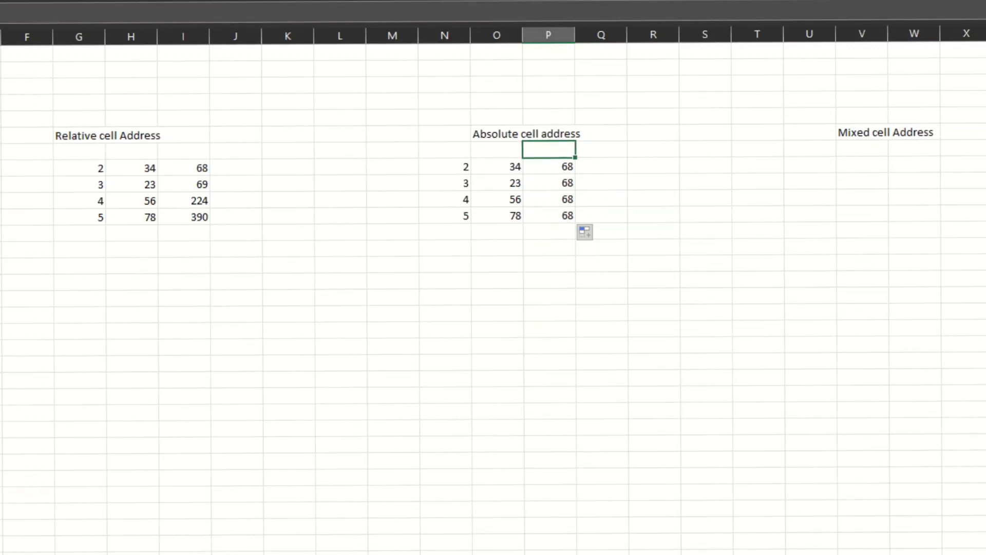
key("Down")
key("Down")
key("Down")
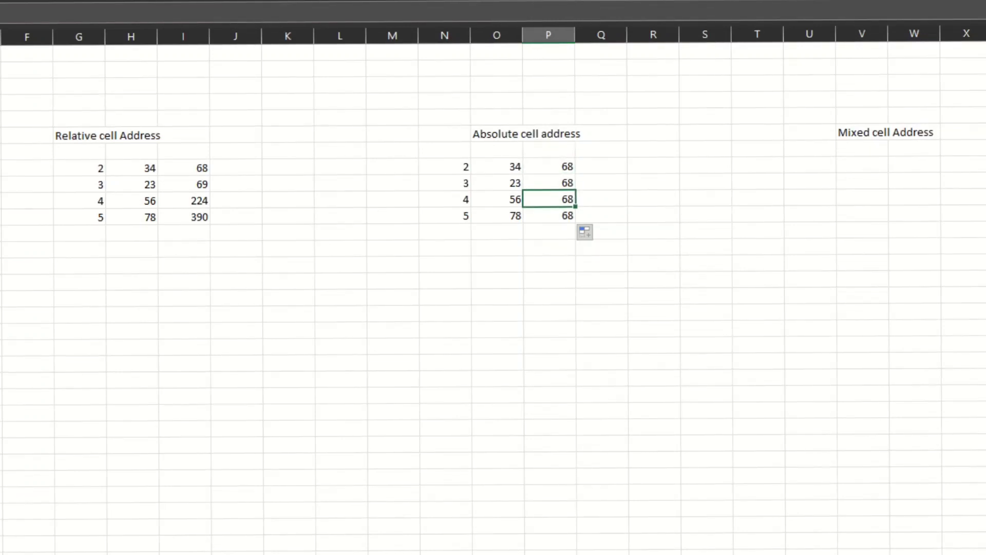
key("Right")
key("Right")
key("Right")
key("Right")
key("Right")
key("Right")
key("Right")
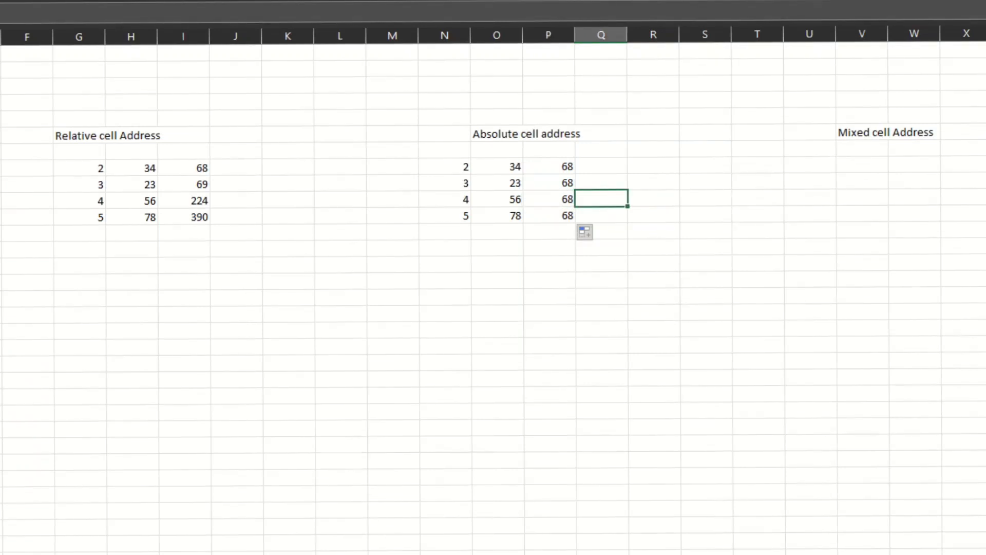
key("Up")
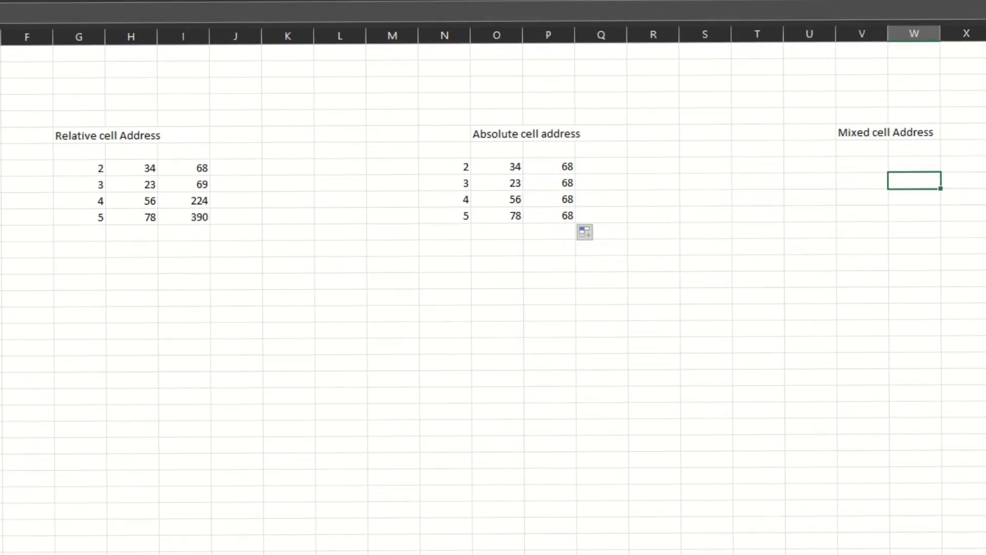
key("Up")
key("Left")
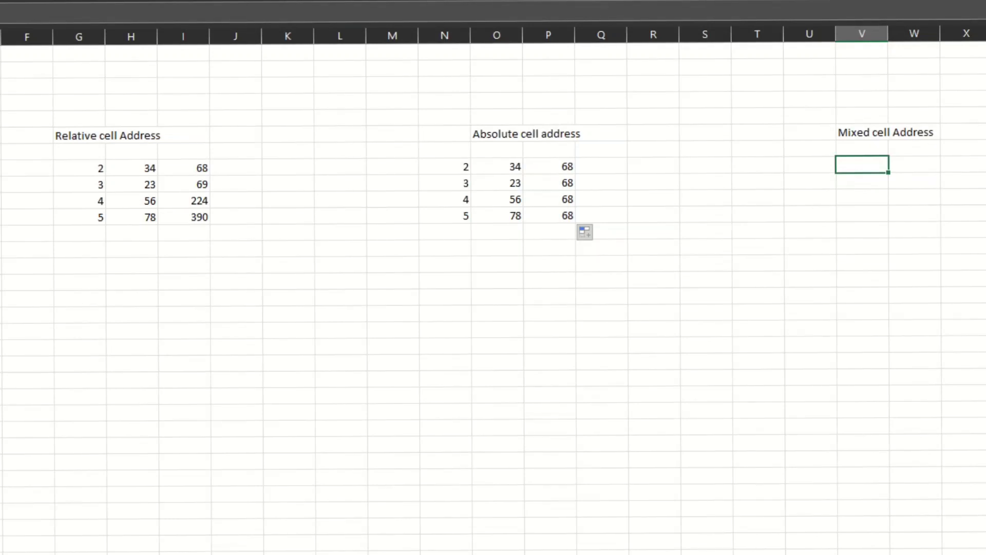
Step: Copy the values in N8:O11 to U8:V11 under the Mixed cell Address heading
left_click(443, 170)
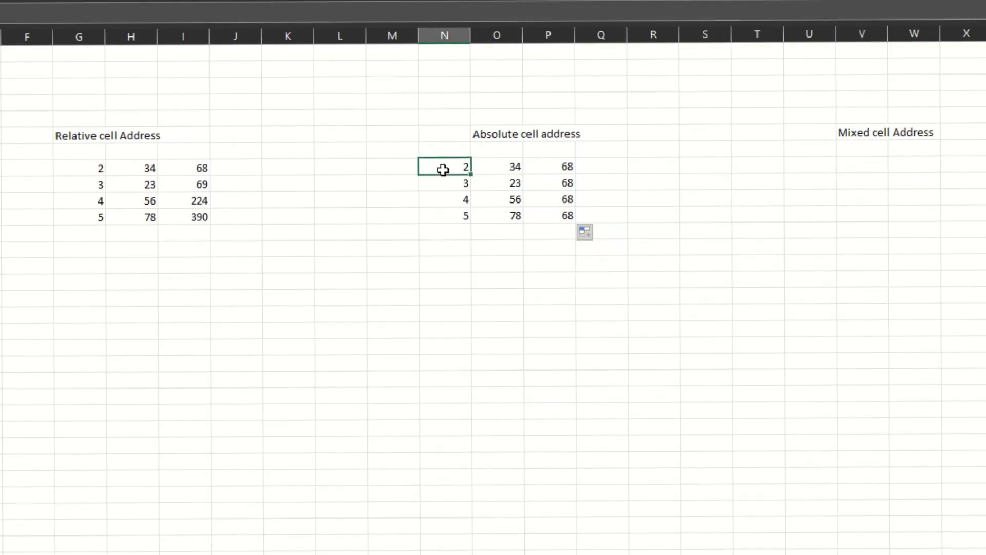
left_click_drag(443, 169, 515, 222)
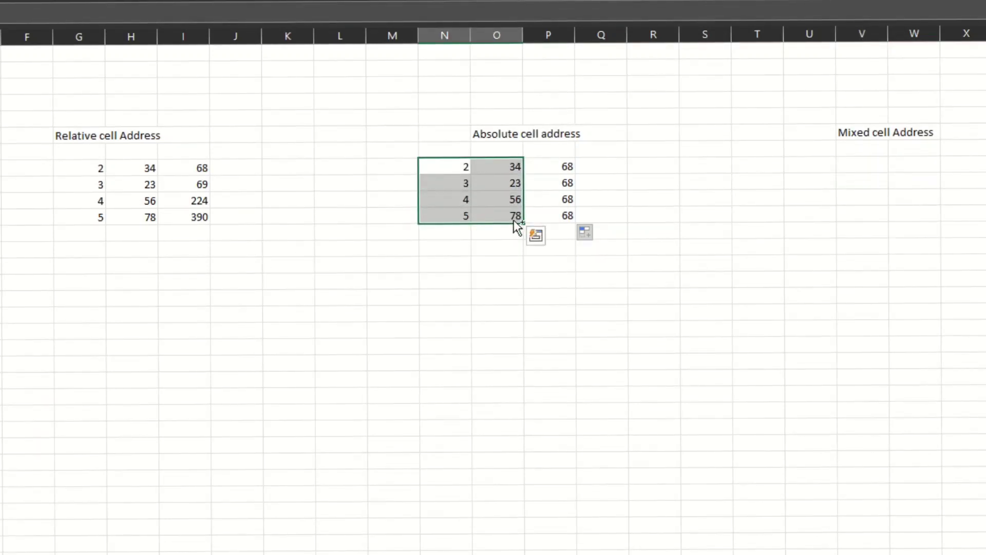
key("ctrl+c")
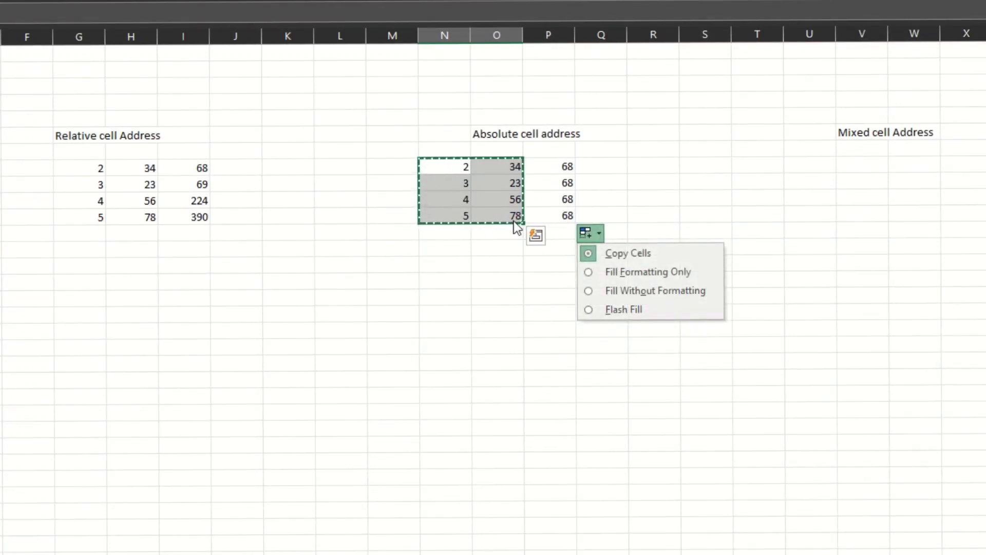
left_click(818, 168)
left_click(819, 165)
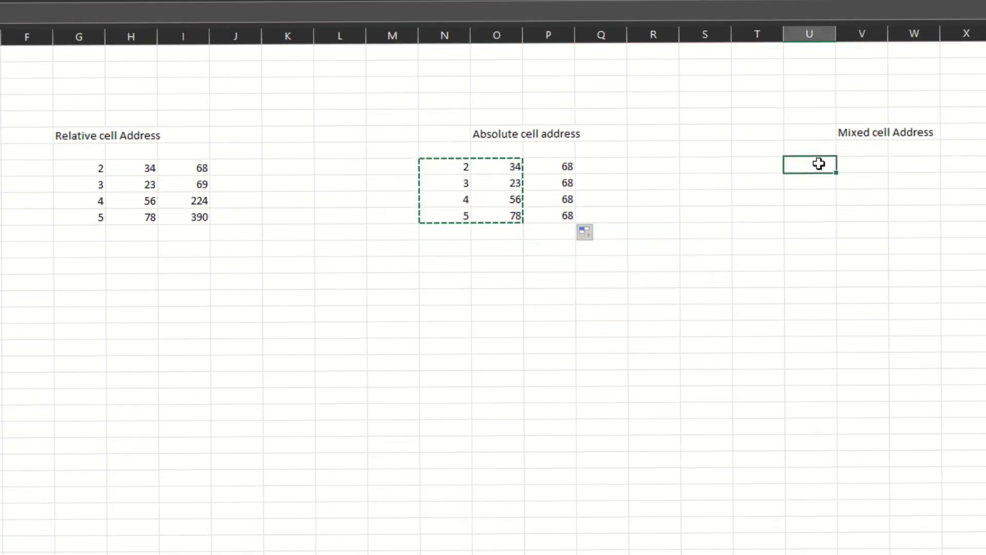
key("ctrl+v")
key("Right")
key("Right")
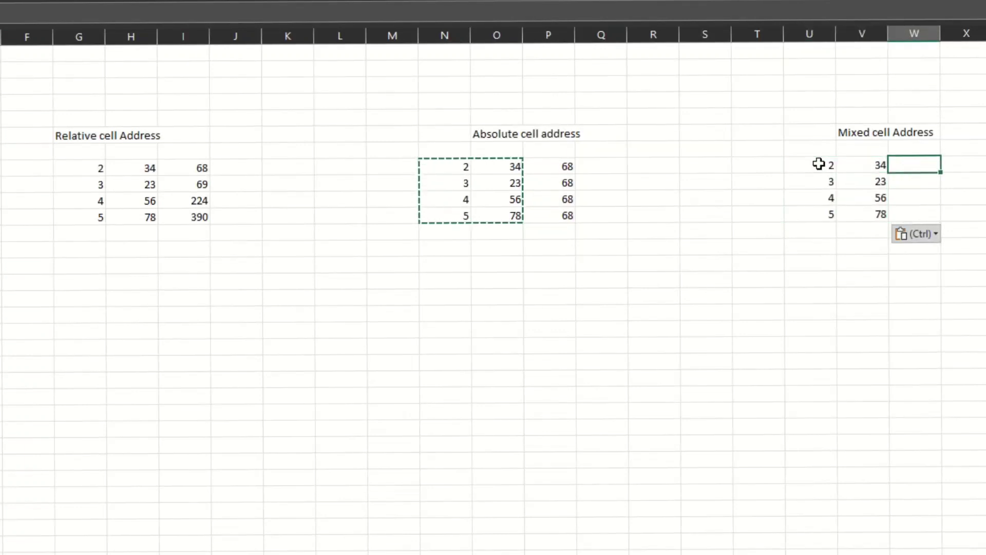
Step: Enter the formula =$U$8*V8 in cell W8
type("=")
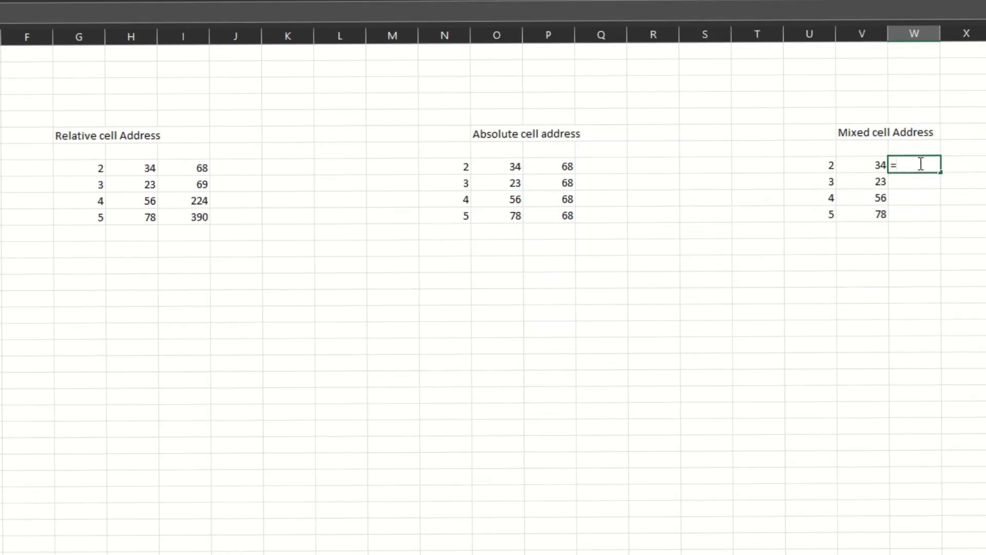
left_click(815, 168)
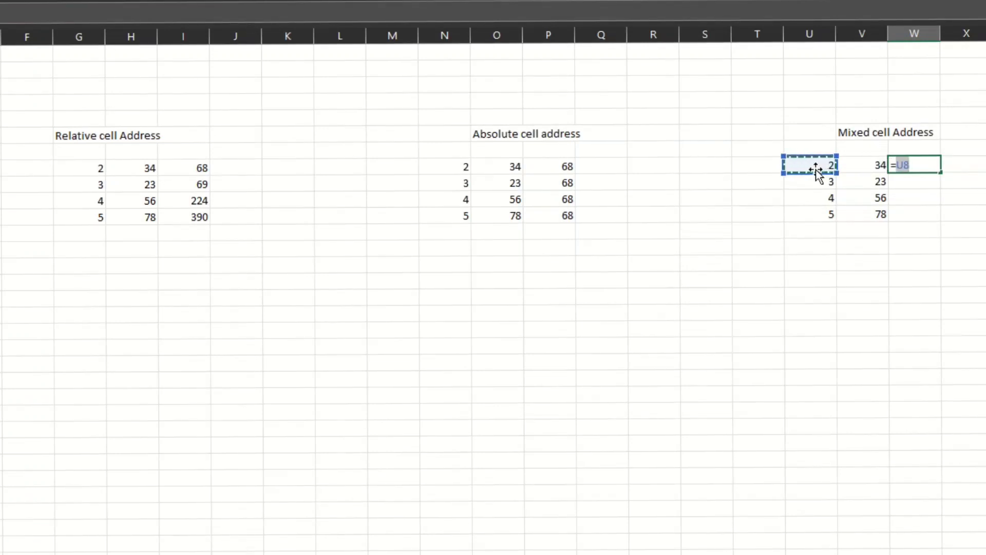
type("*")
left_click(869, 166)
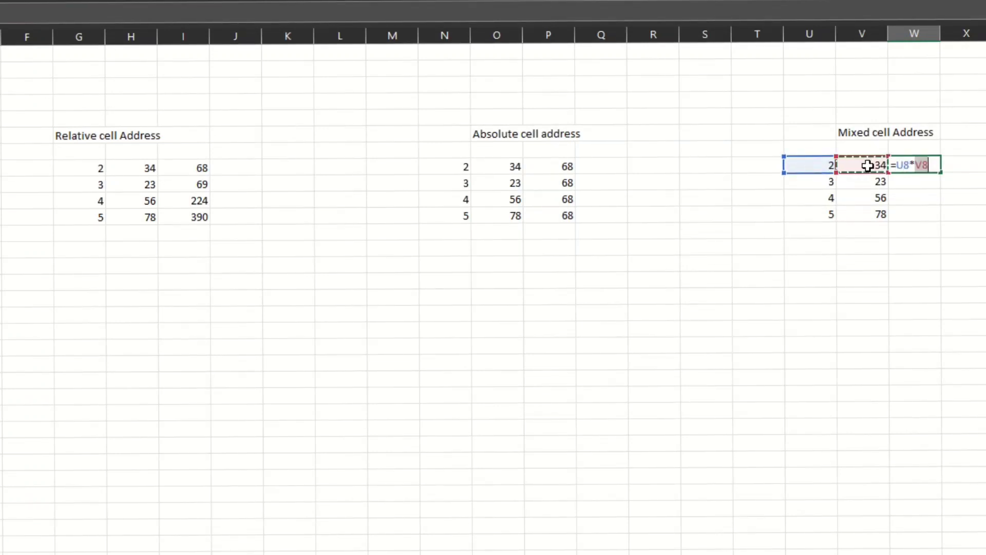
left_click(896, 165)
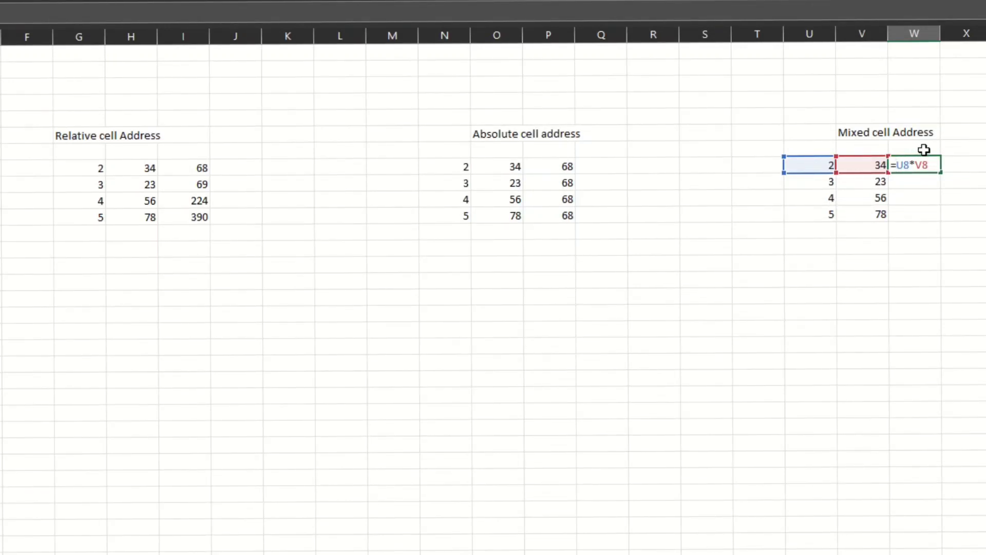
type("$U$")
key("Return")
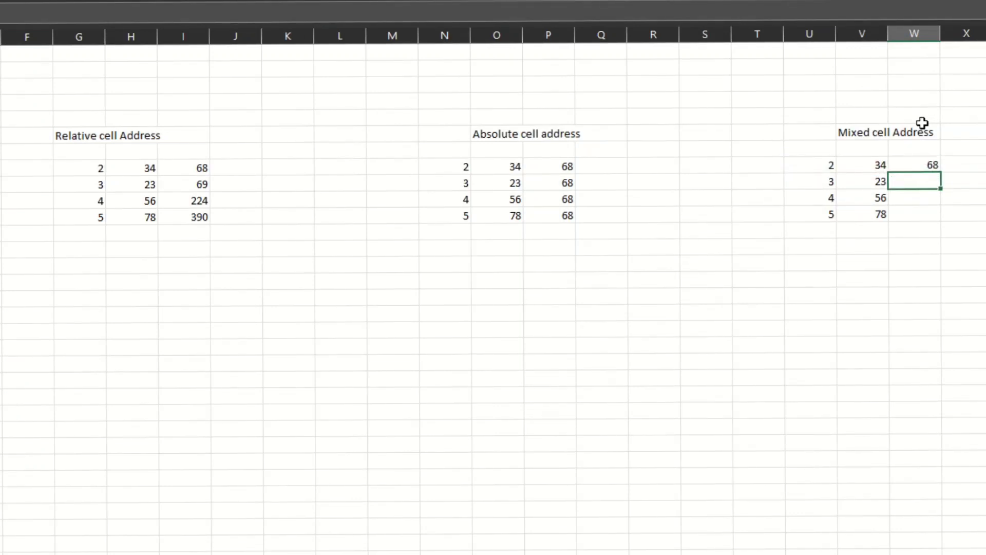
Step: Fill the W8 formula down through W11
left_click(919, 161)
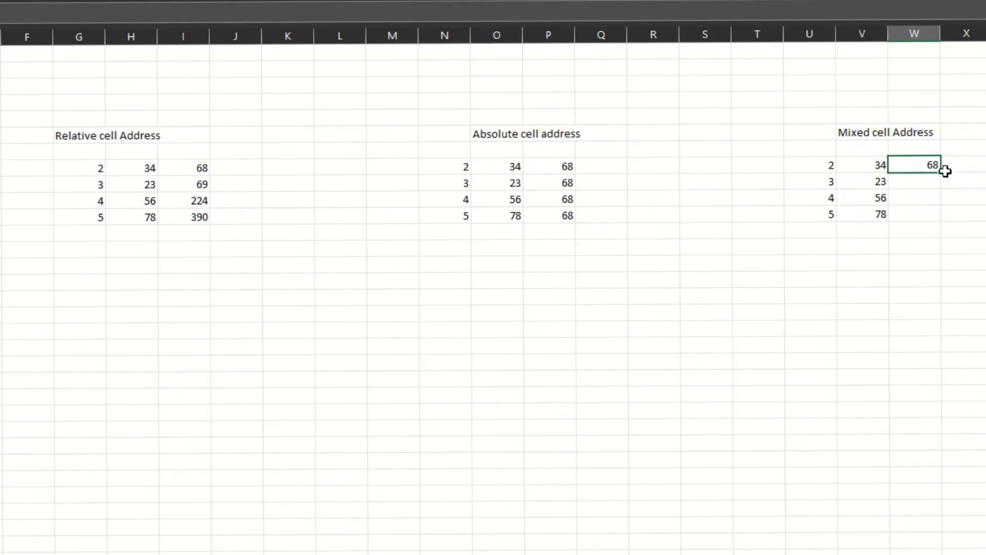
left_click_drag(941, 171, 938, 219)
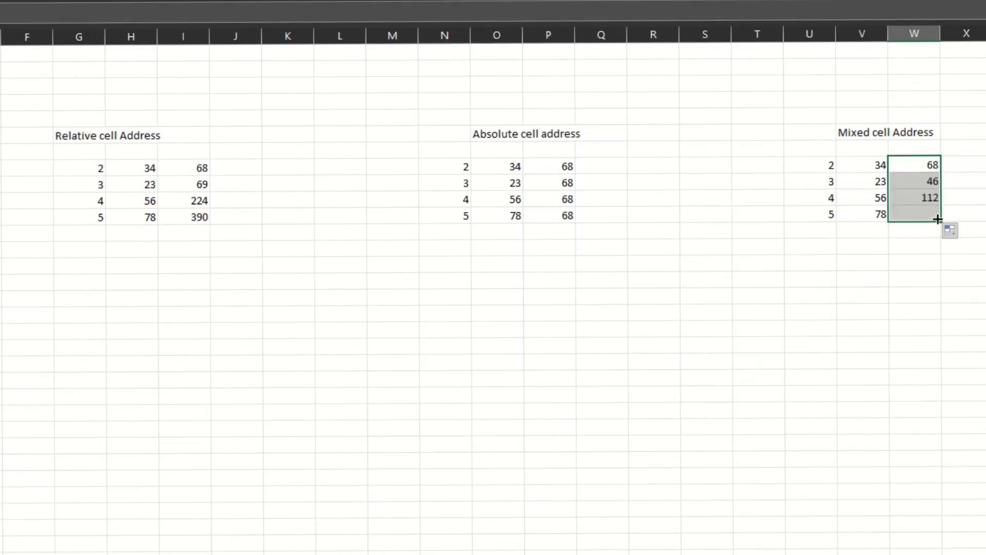
left_click(856, 162)
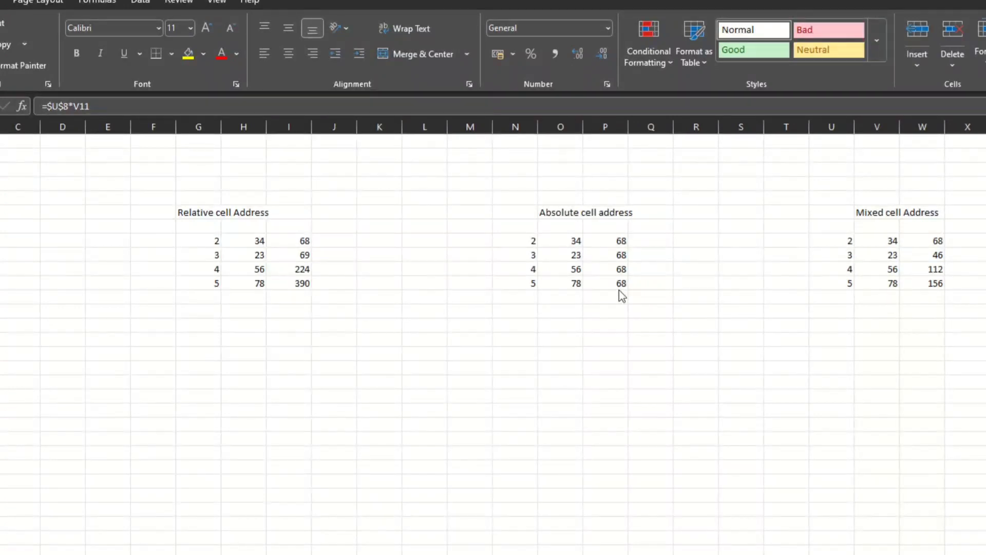
Step: Cycle the G8 reference in I8's formula through its absolute and mixed forms back to G8
scroll(397, 278, "up", 3)
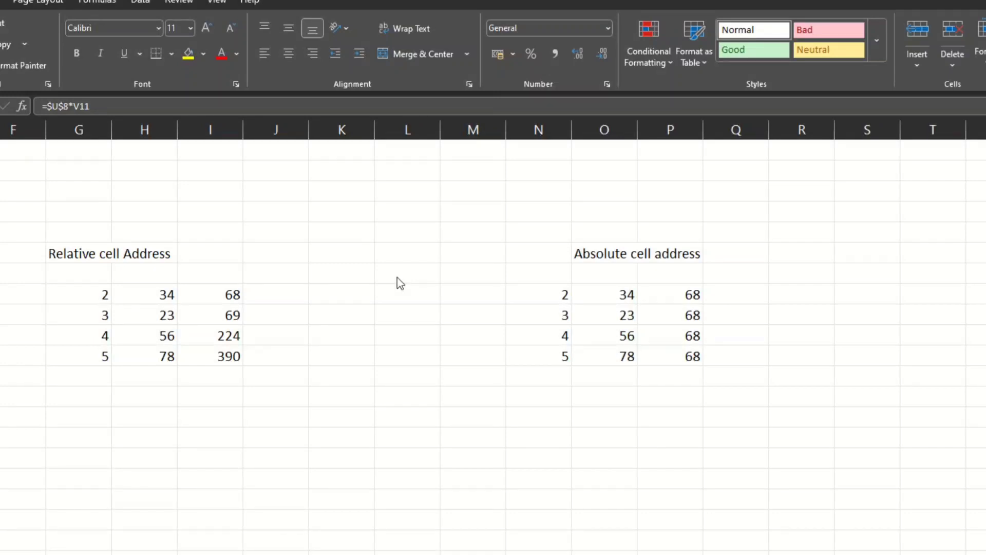
left_click(217, 292)
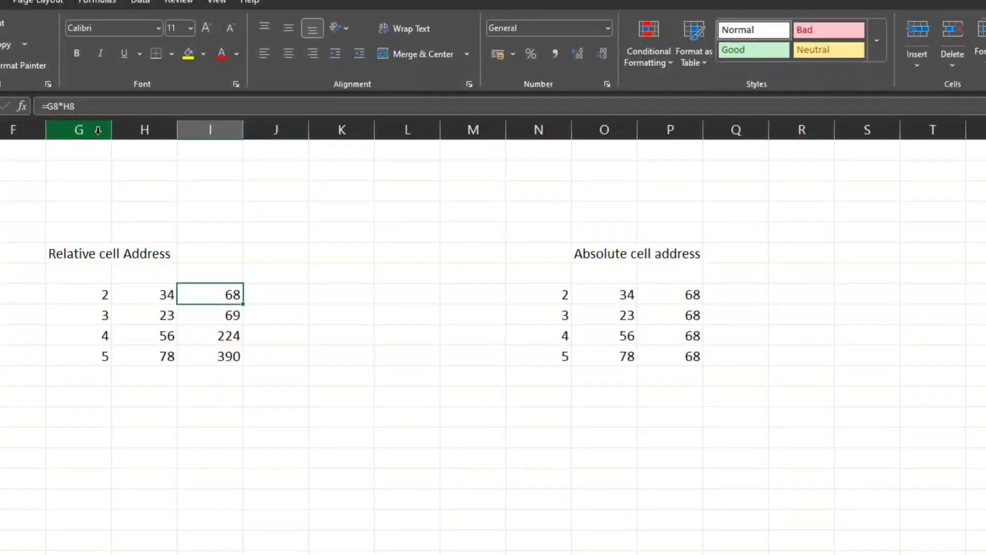
left_click(54, 106)
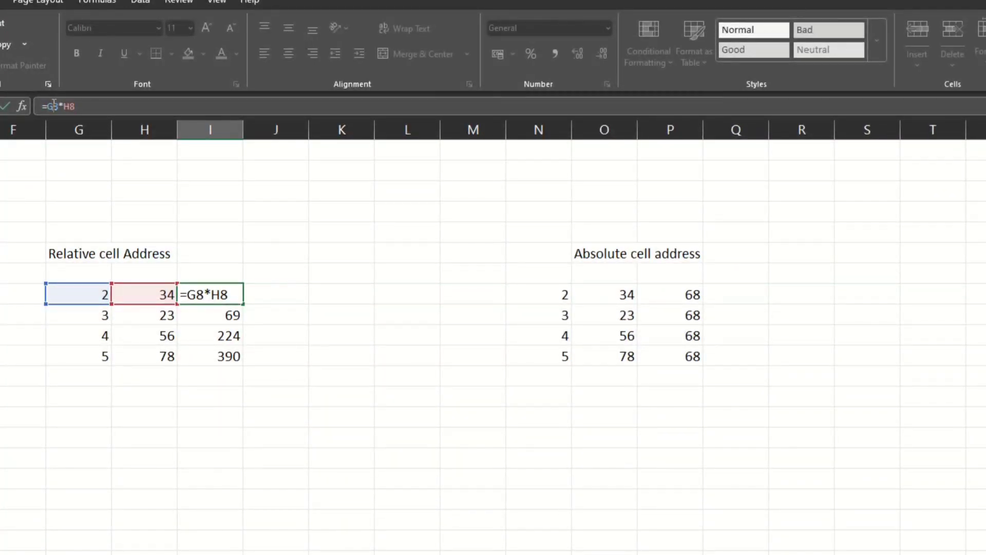
left_click(197, 294)
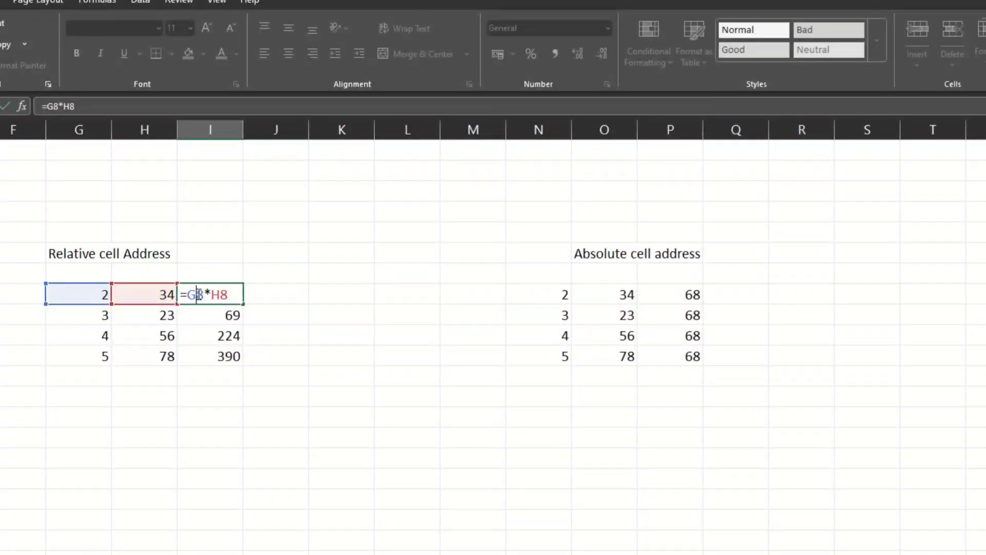
key("F4")
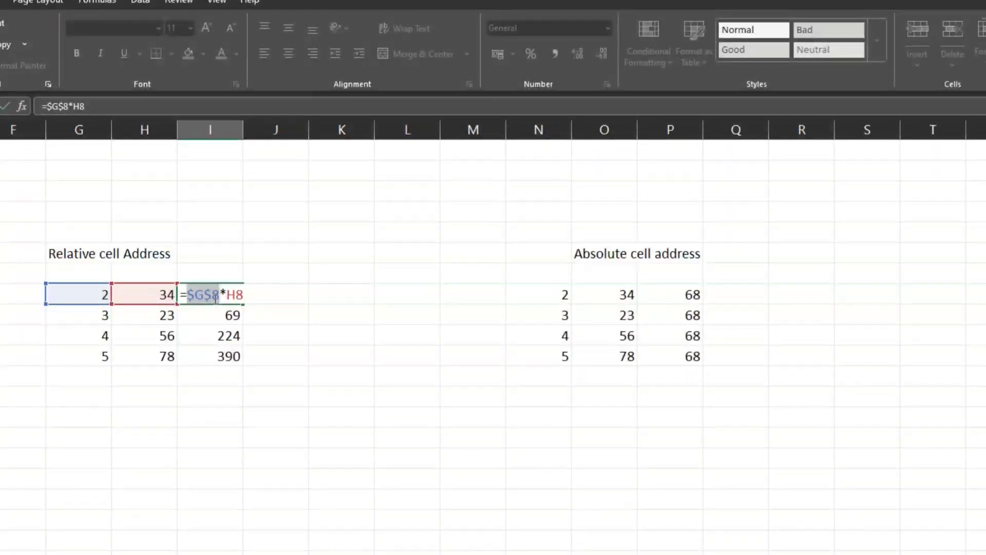
key("F4")
key("F4")
key("F4")
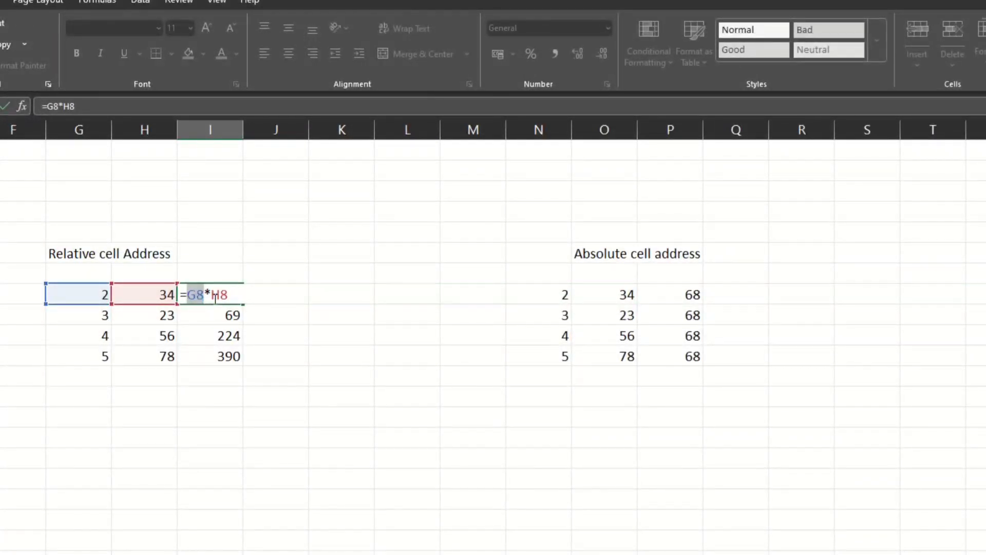